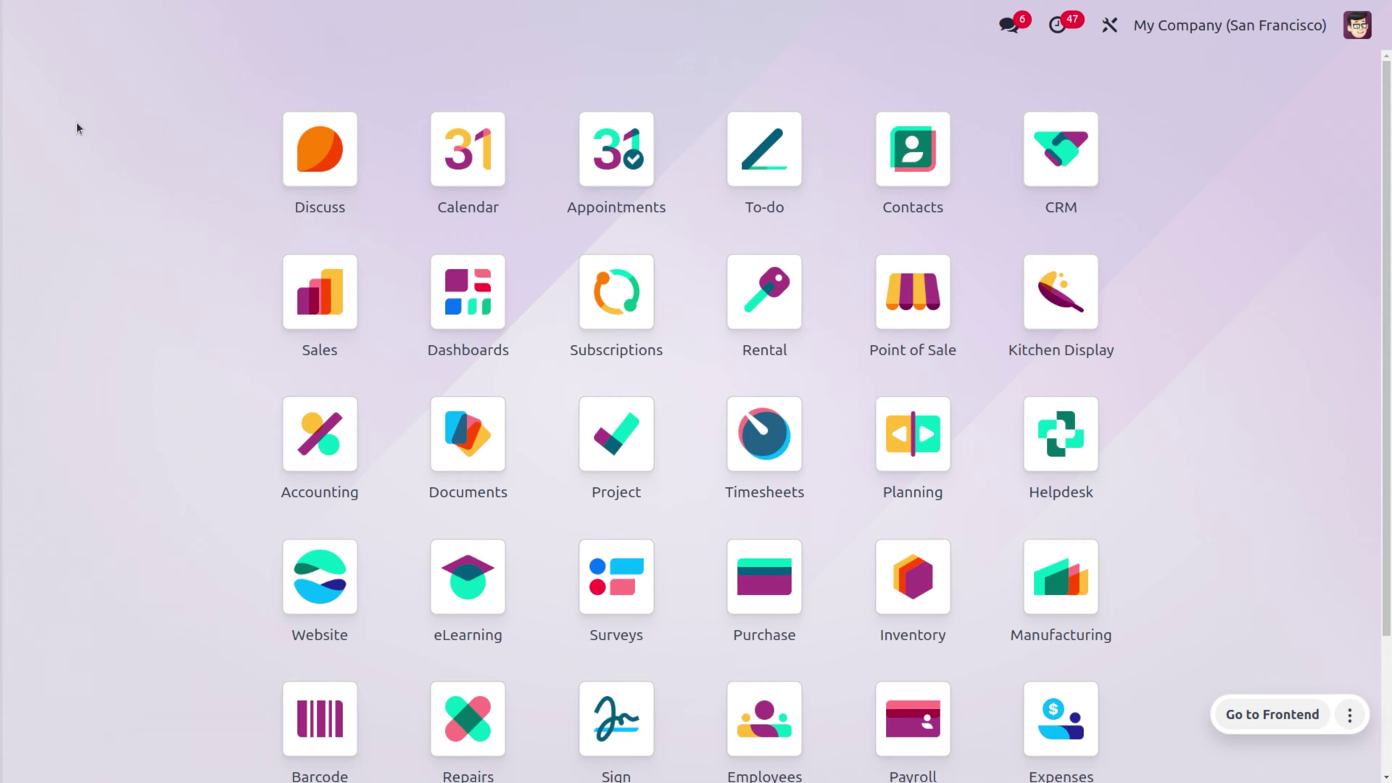
Open the Sales app and review its Configuration > Settings page.
{"action": "type", "text": "sa"}
{"action": "key", "text": "Return"}
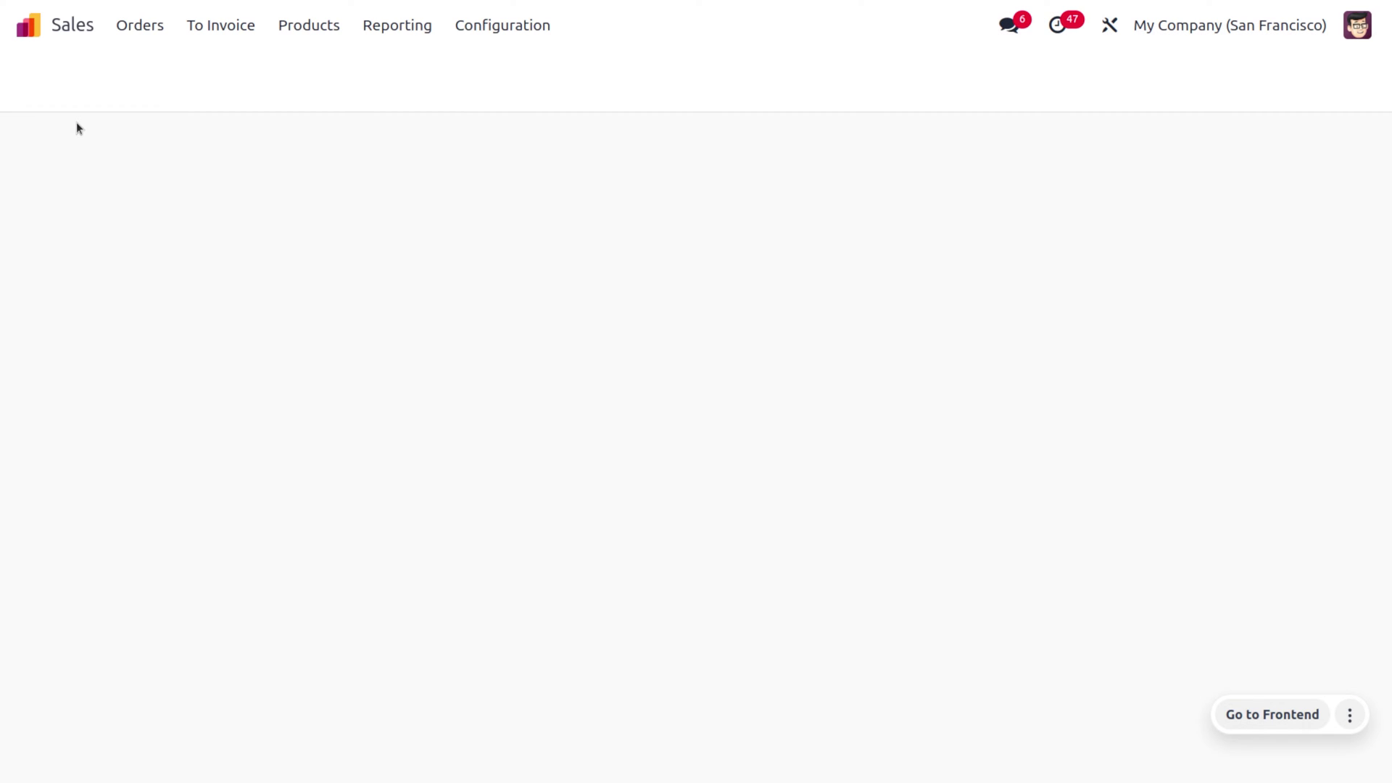
{"action": "left_click", "coordinate": [503, 25]}
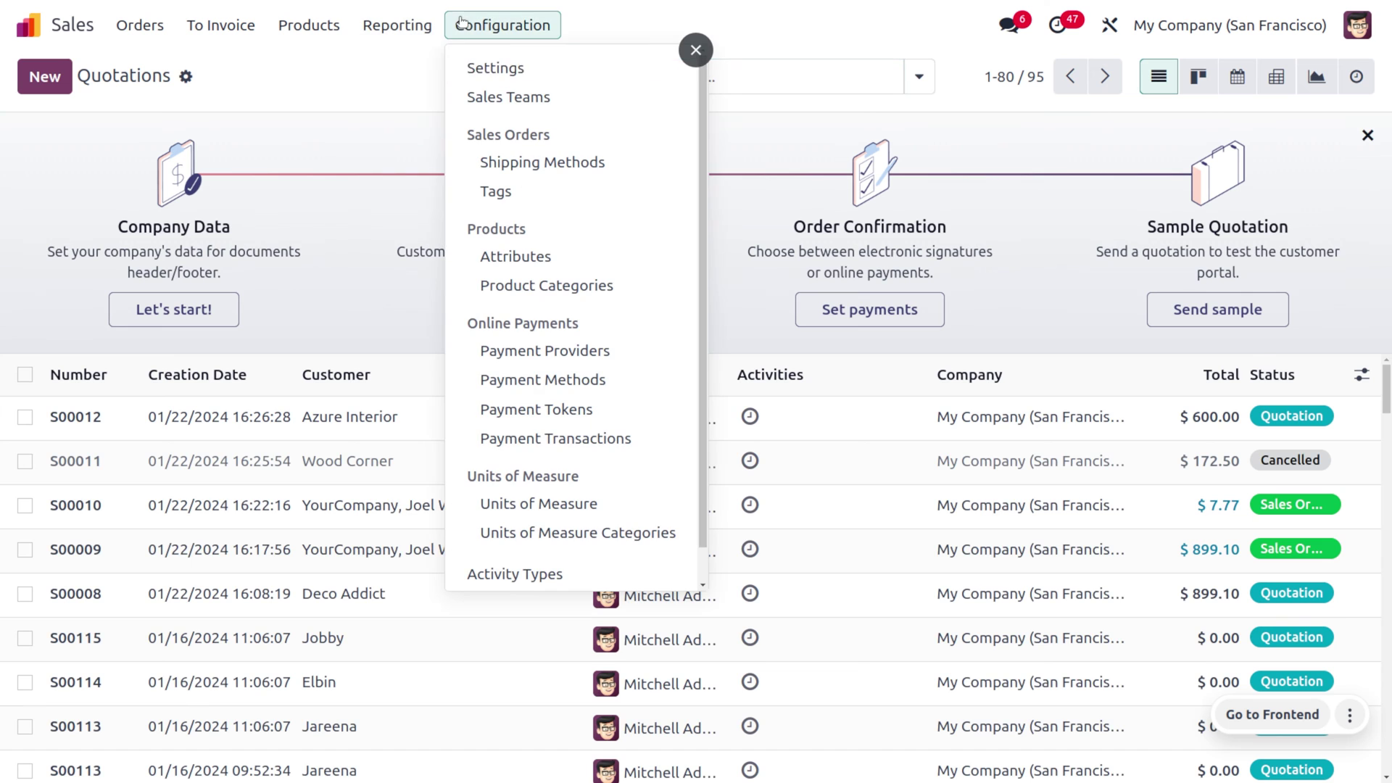
{"action": "left_click", "coordinate": [496, 68]}
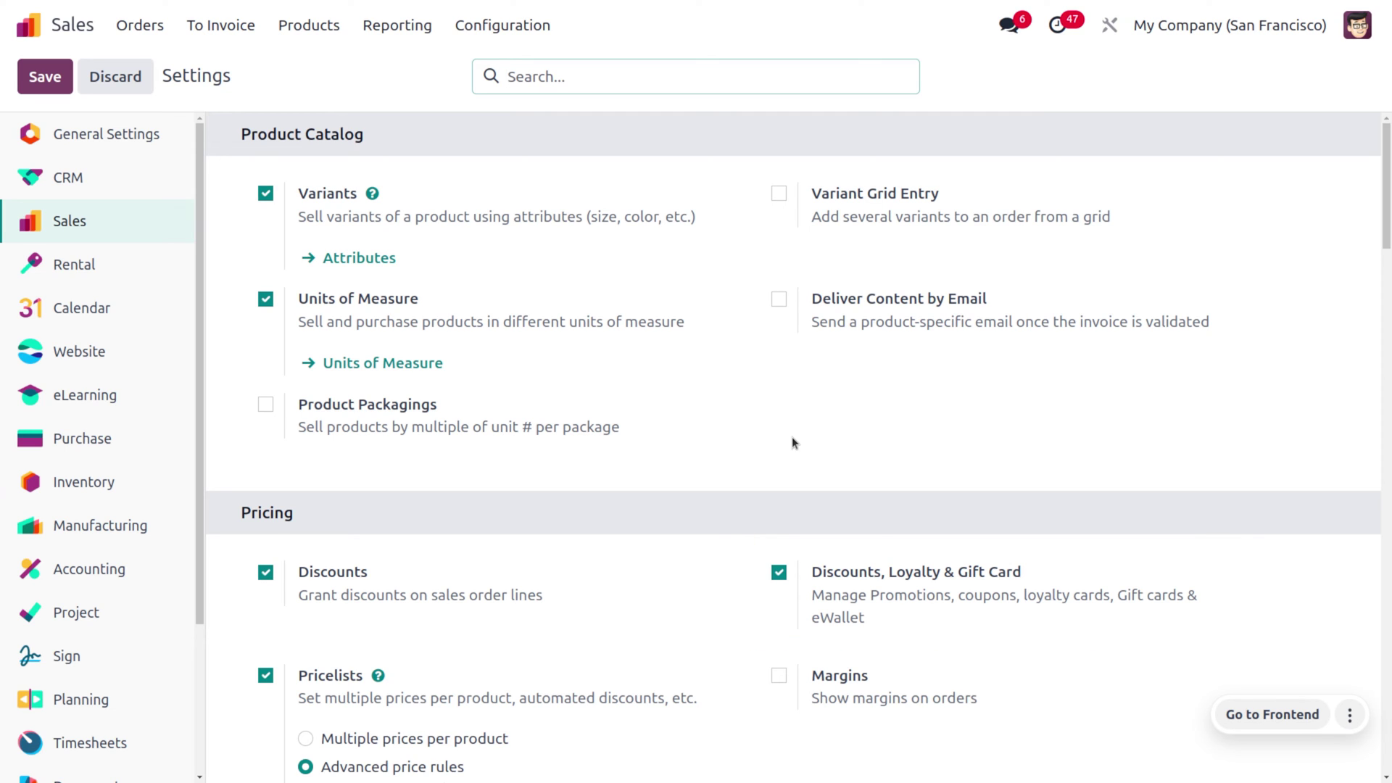
Go to Products > Discount & Loyalty and open the '20% discount on your first order' program.
{"action": "left_click", "coordinate": [328, 29]}
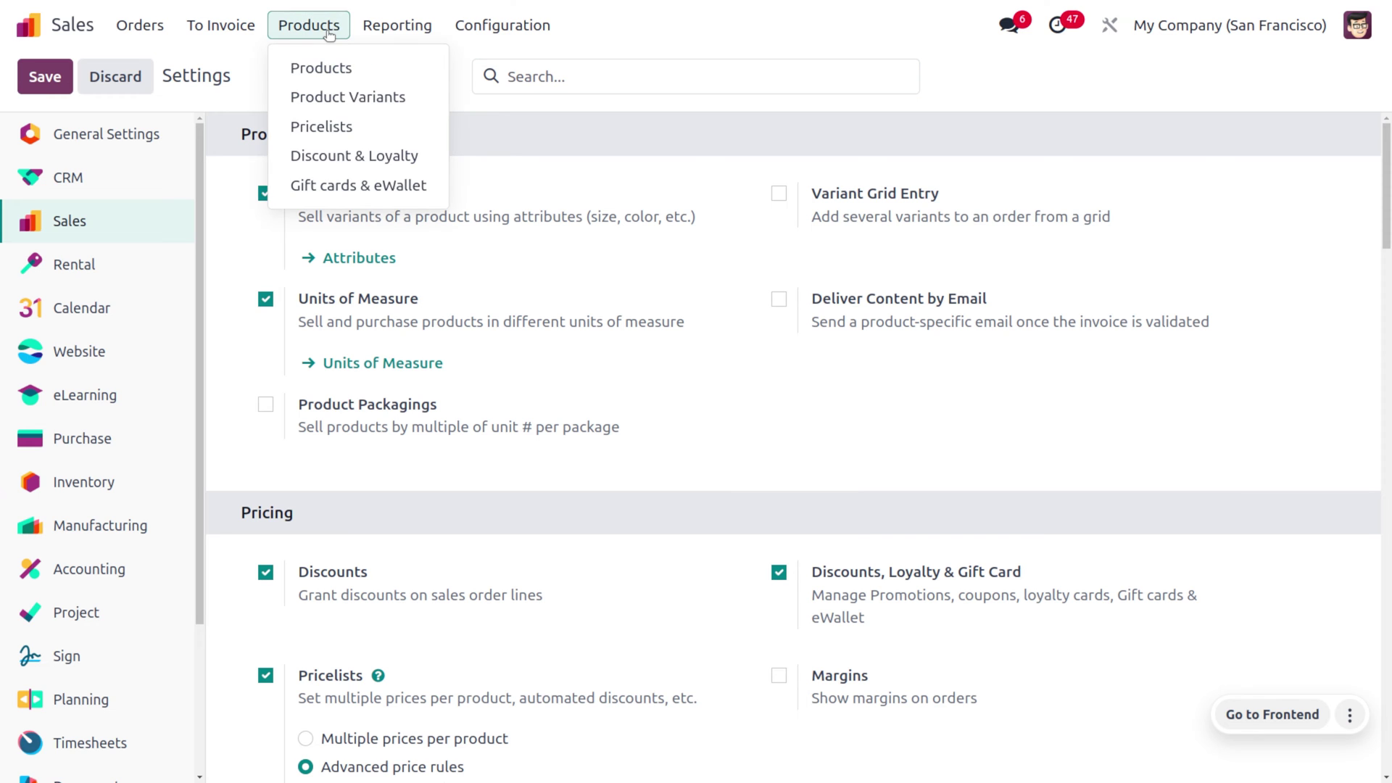
{"action": "left_click", "coordinate": [382, 166]}
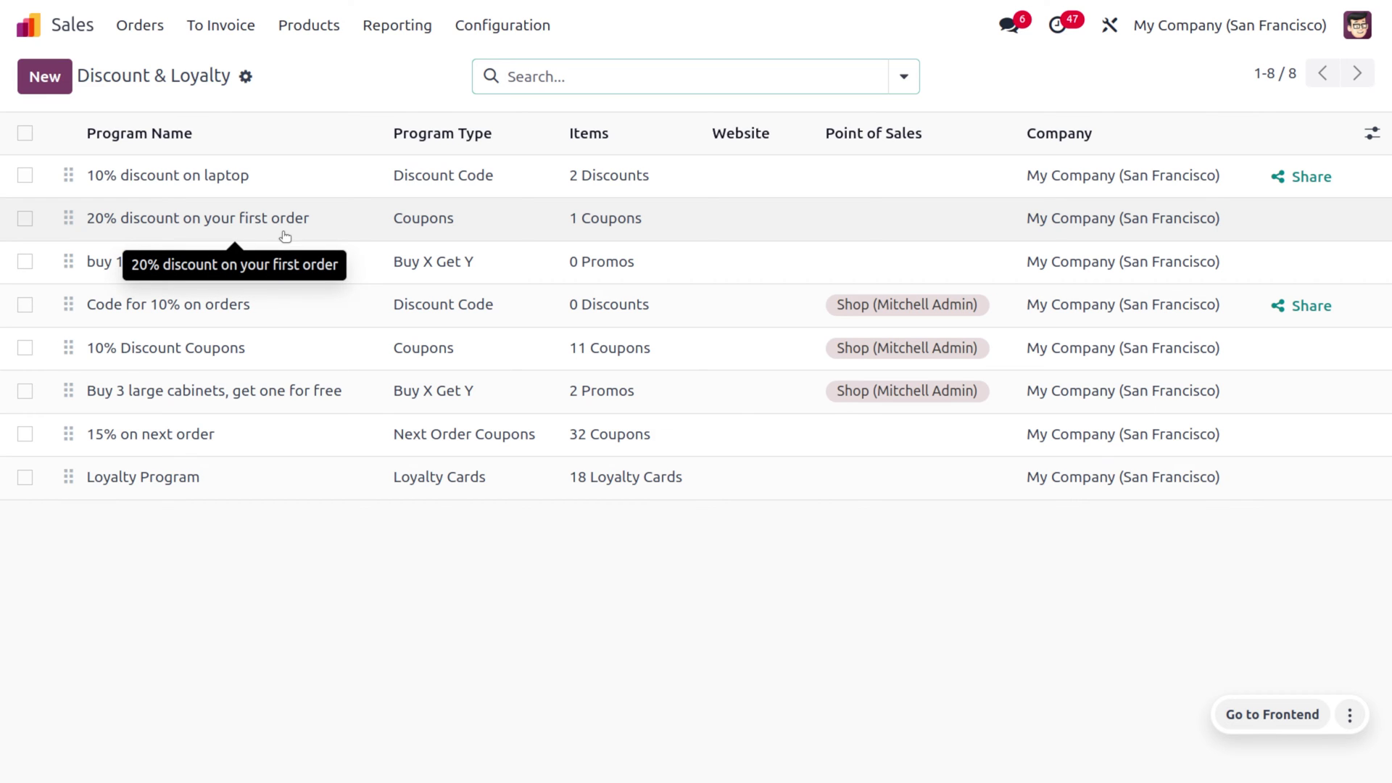
{"action": "left_click", "coordinate": [285, 236]}
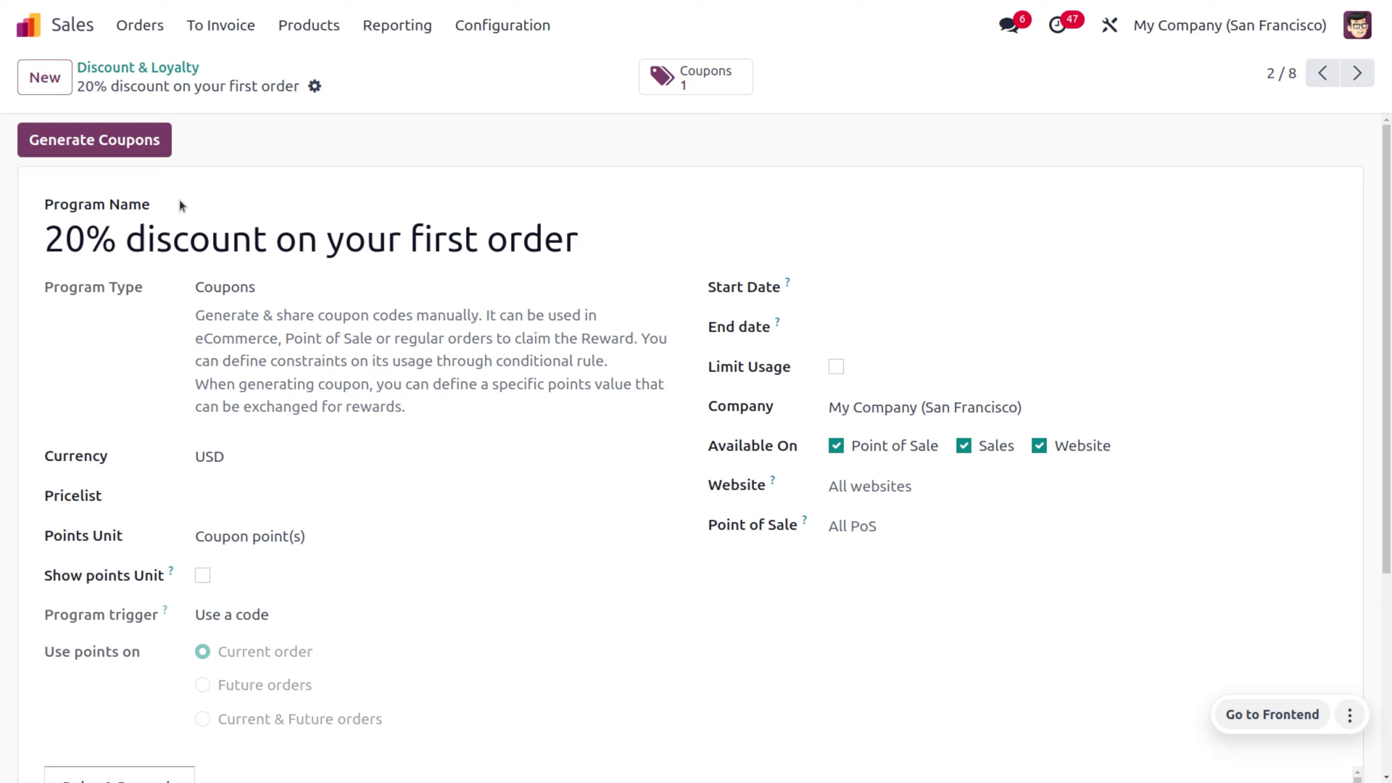
Tick Show points Unit so the program displays its coupon points unit.
{"action": "left_click", "coordinate": [199, 581]}
Open and save the minimum 1 item rule, then the 20.00% discount-on-order reward.
{"action": "scroll", "coordinate": [627, 594], "scroll_direction": "down", "scroll_amount": 4}
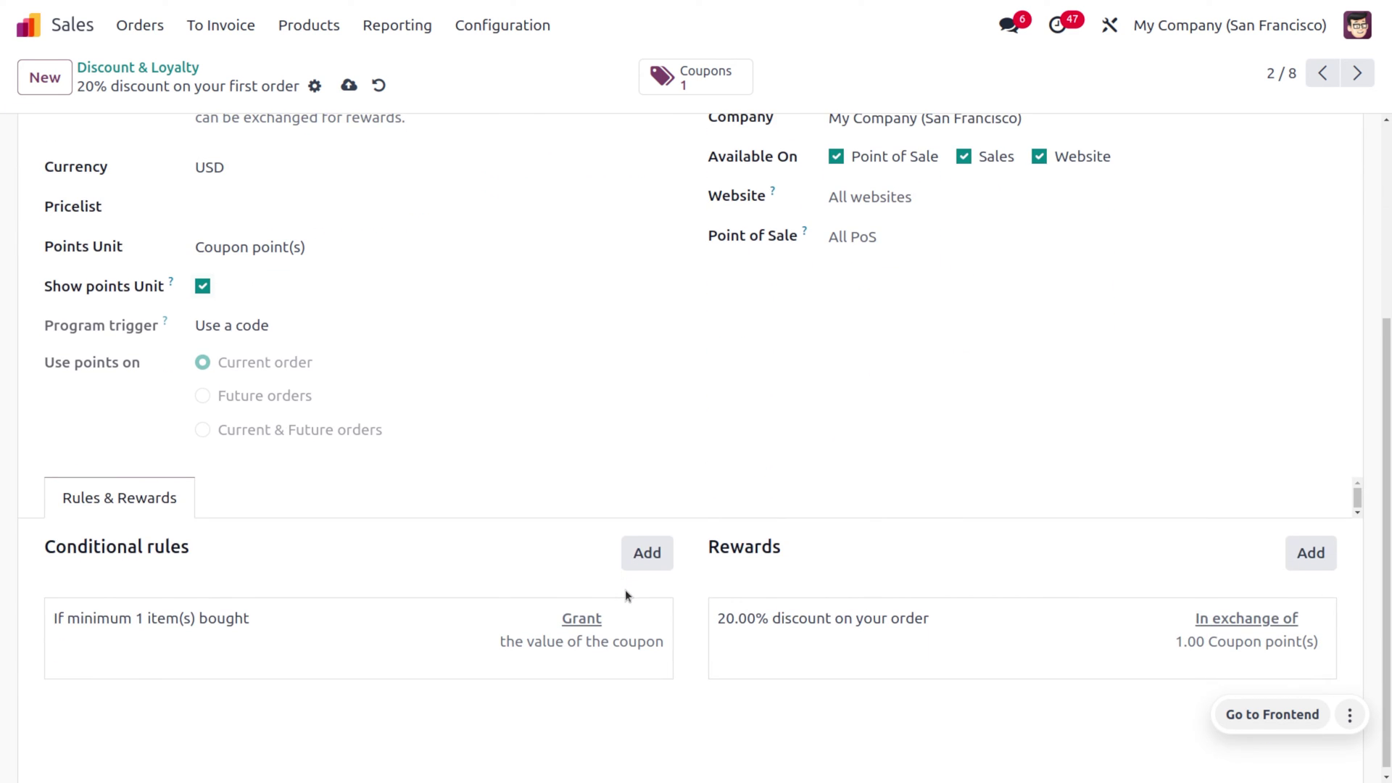
{"action": "left_click", "coordinate": [323, 647]}
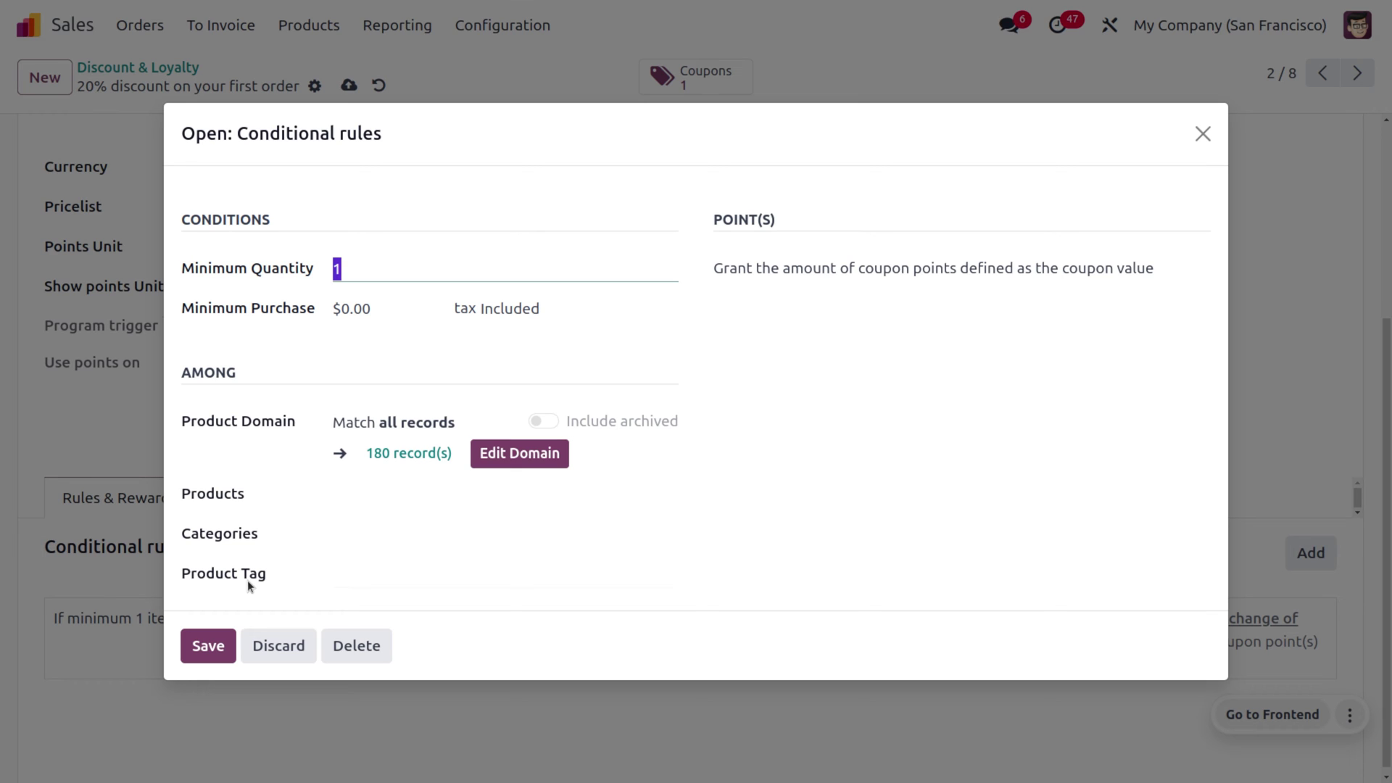
{"action": "left_click", "coordinate": [208, 646]}
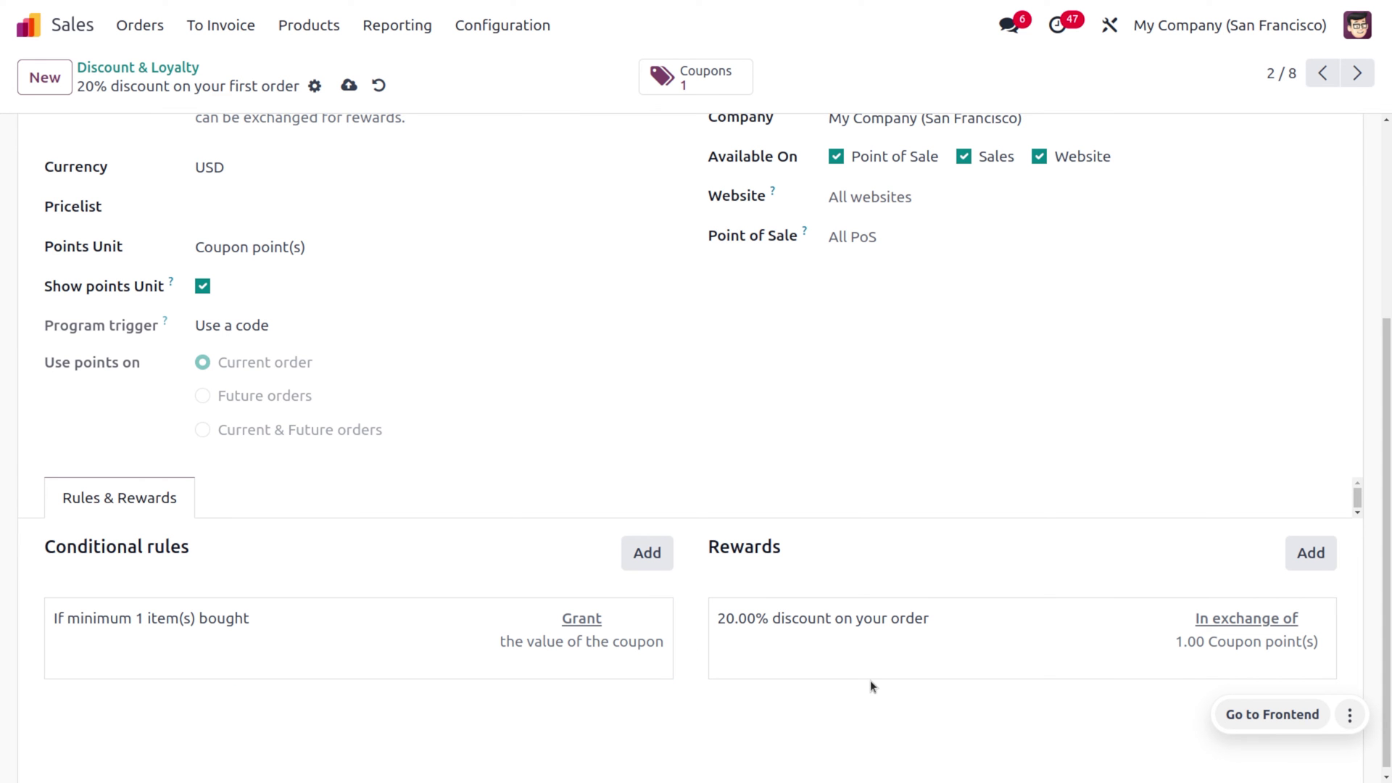
{"action": "left_click", "coordinate": [883, 662]}
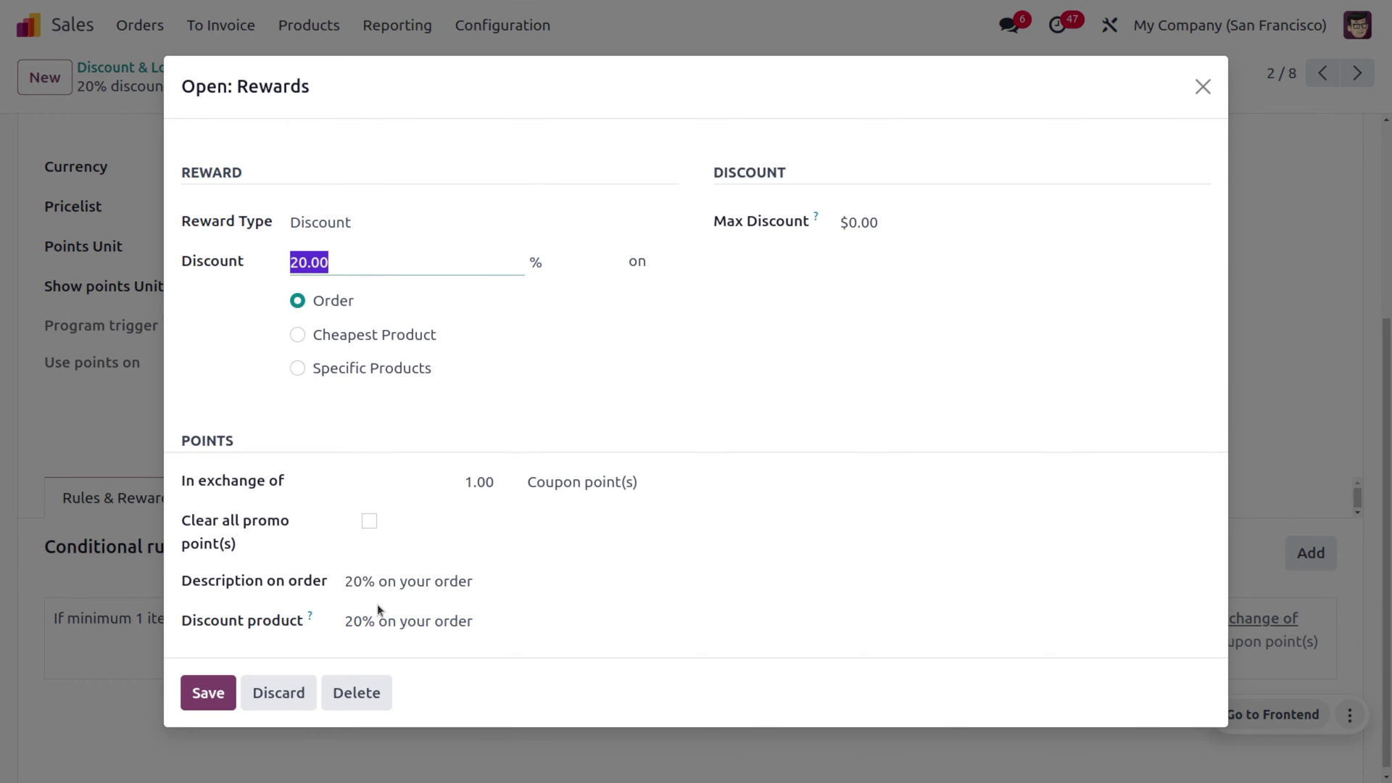
{"action": "left_click", "coordinate": [216, 689]}
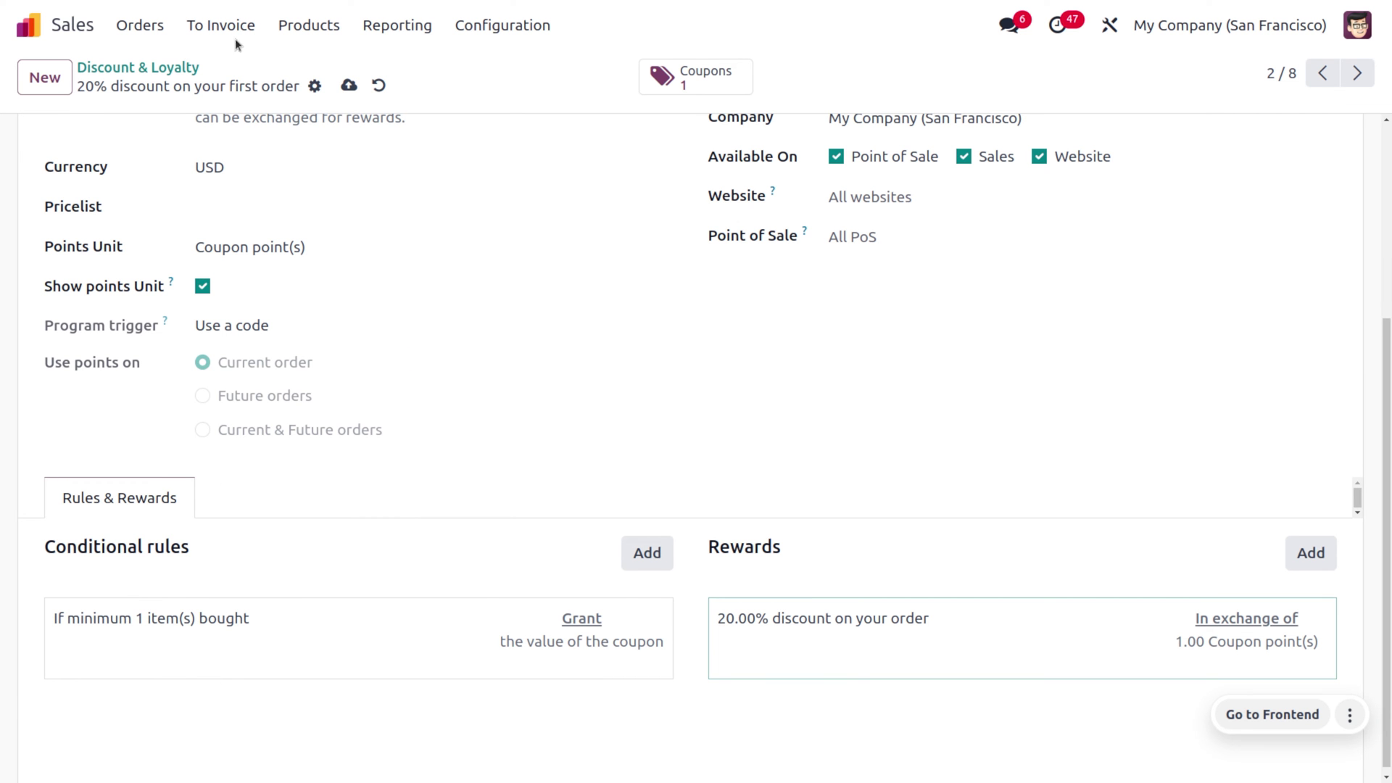
Start coupon generation for the program, keeping it targeted at Anonymous Customers.
{"action": "scroll", "coordinate": [353, 175], "scroll_direction": "up", "scroll_amount": 4}
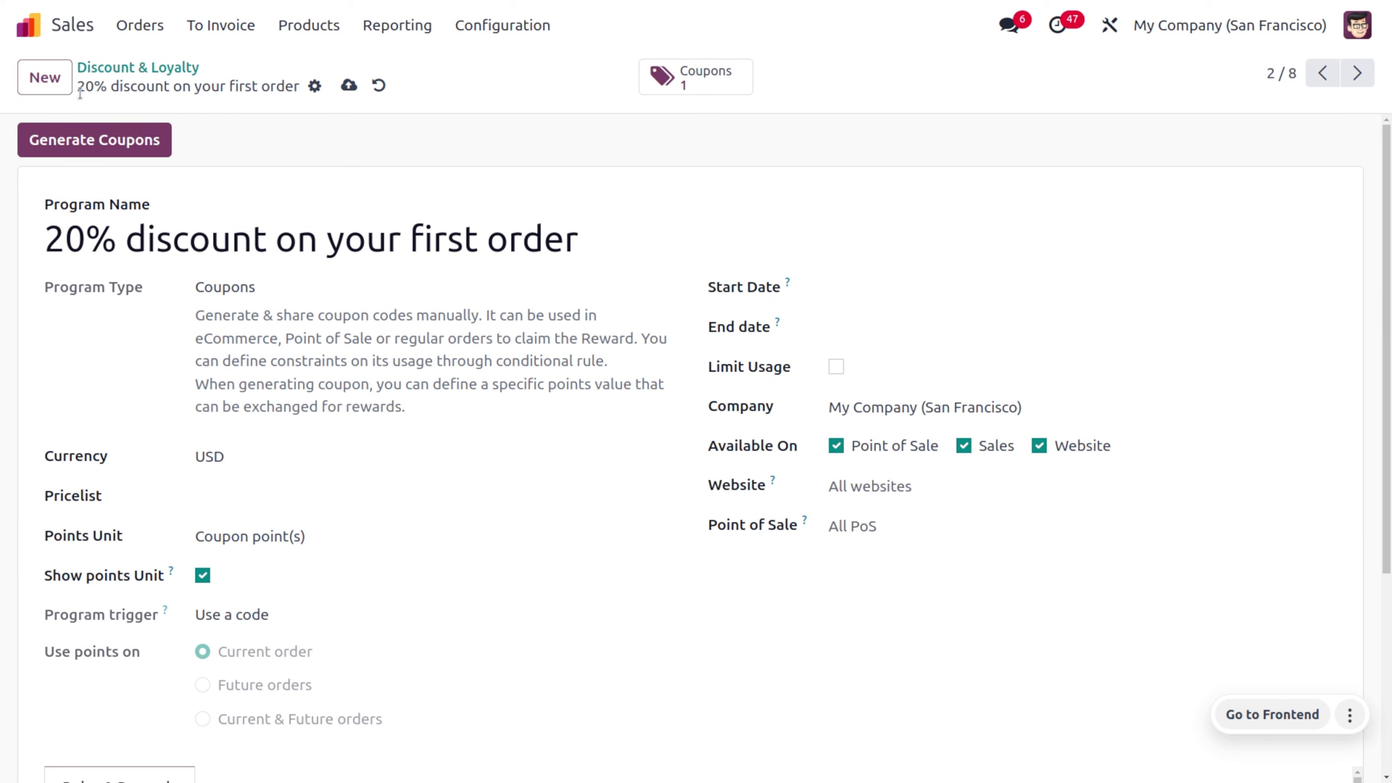
{"action": "left_click", "coordinate": [111, 145]}
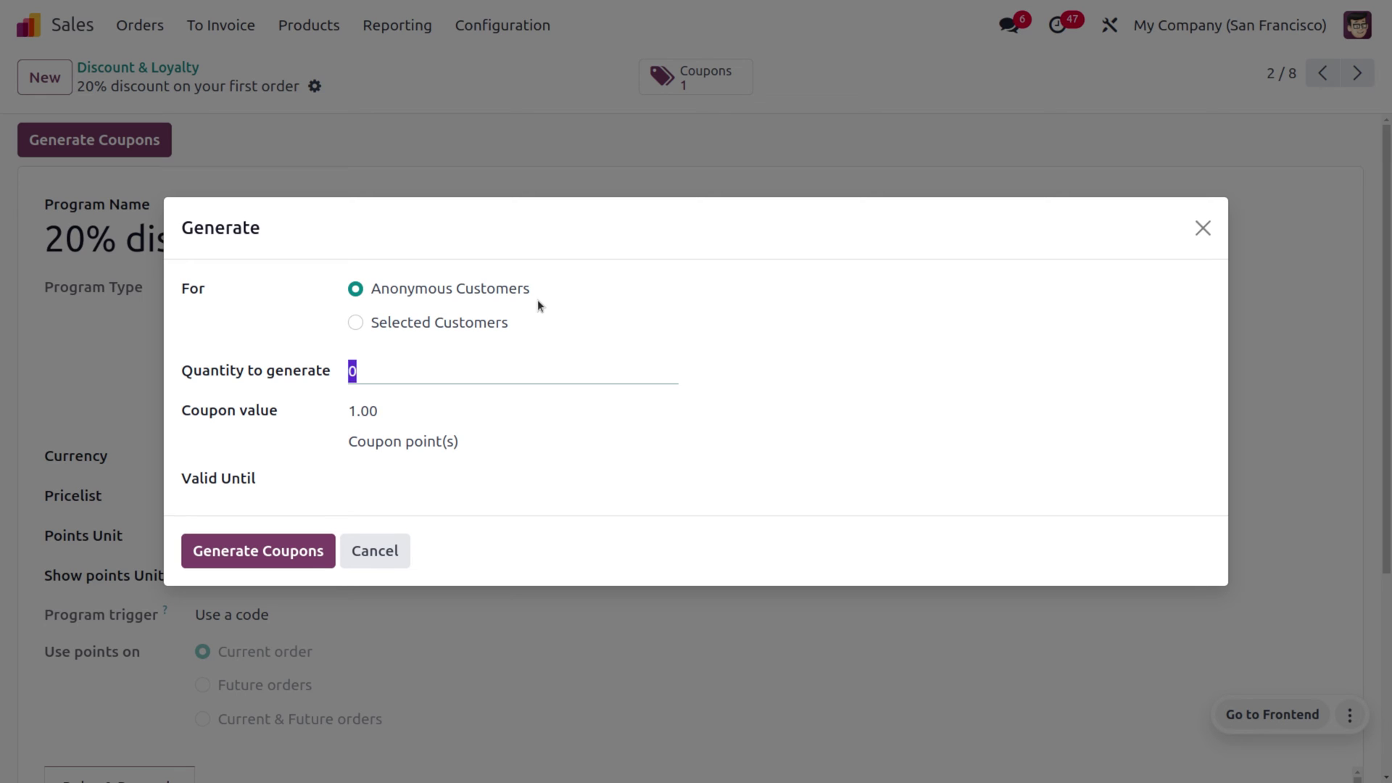
{"action": "left_click", "coordinate": [454, 323]}
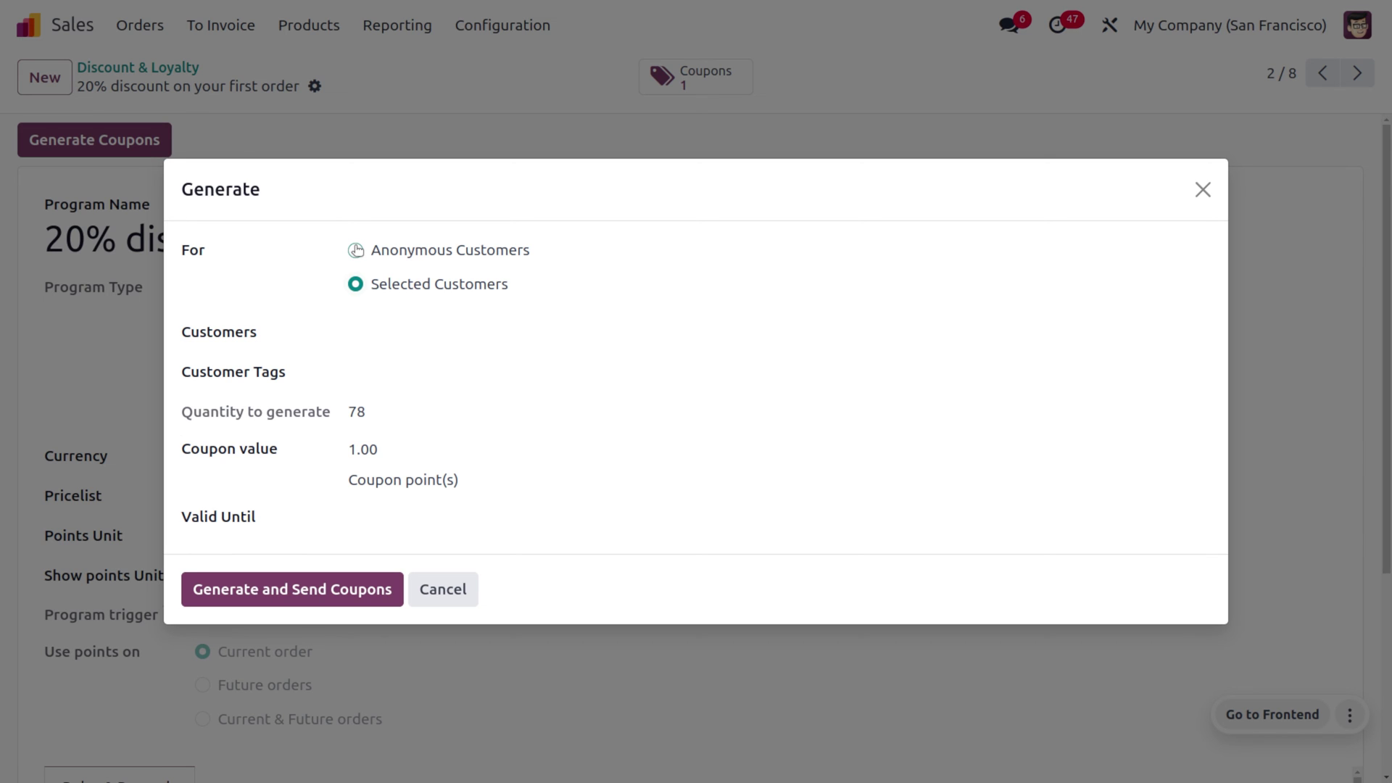
{"action": "left_click", "coordinate": [355, 250]}
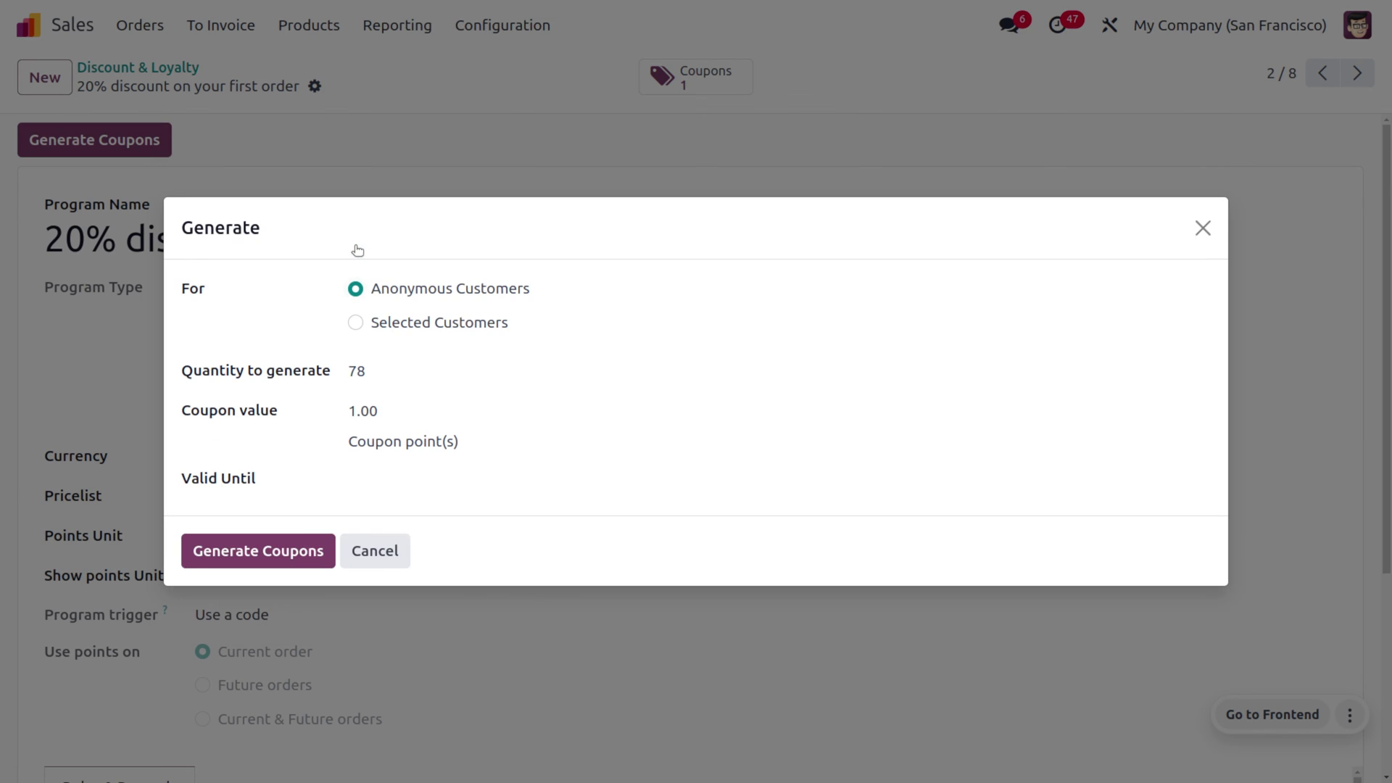
Generate 2 coupons with a coupon value of 20 points each.
{"action": "left_click", "coordinate": [402, 371]}
{"action": "key", "text": "BackSpace"}
{"action": "type", "text": "2"}
{"action": "left_click", "coordinate": [414, 412]}
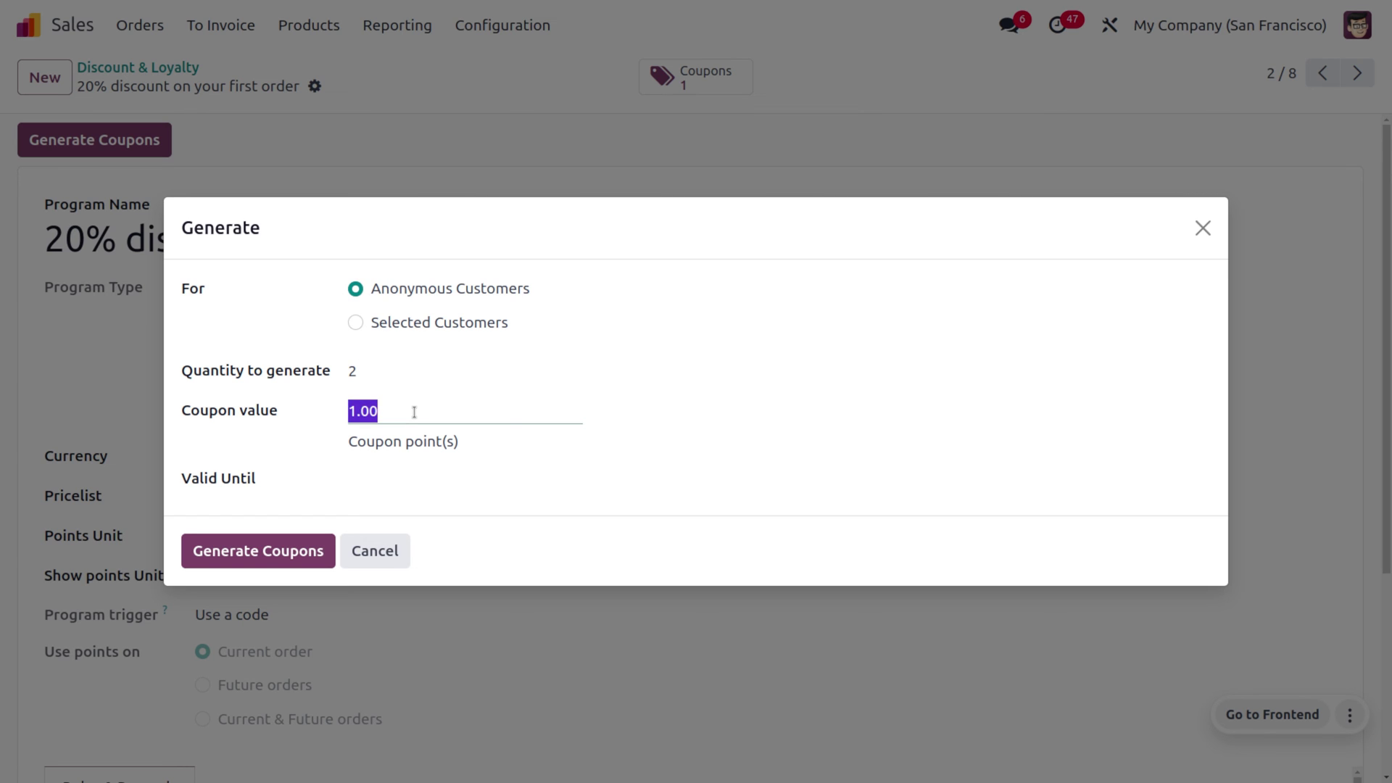
{"action": "key", "text": "BackSpace"}
{"action": "type", "text": "1"}
{"action": "key", "text": "BackSpace"}
{"action": "type", "text": "20"}
{"action": "left_click", "coordinate": [273, 550]}
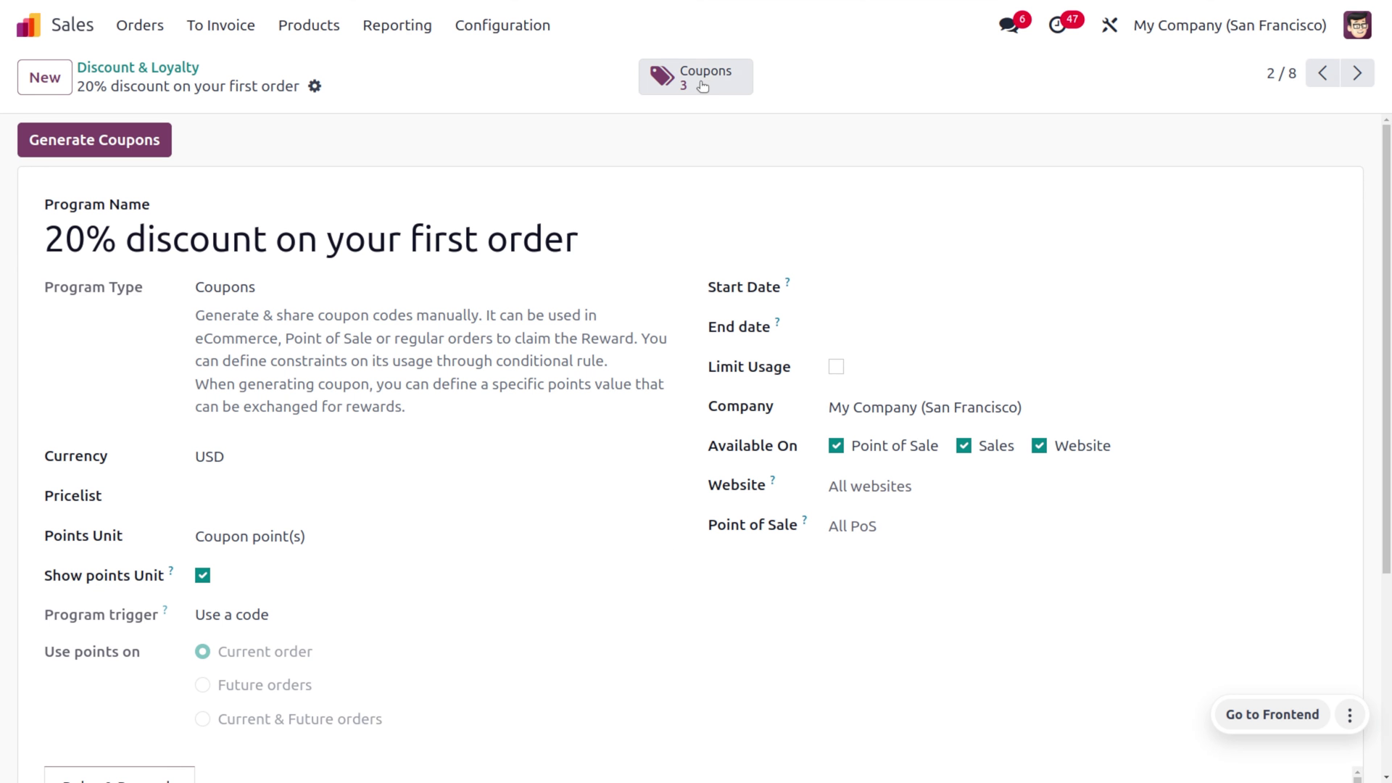
{"action": "left_click", "coordinate": [704, 80]}
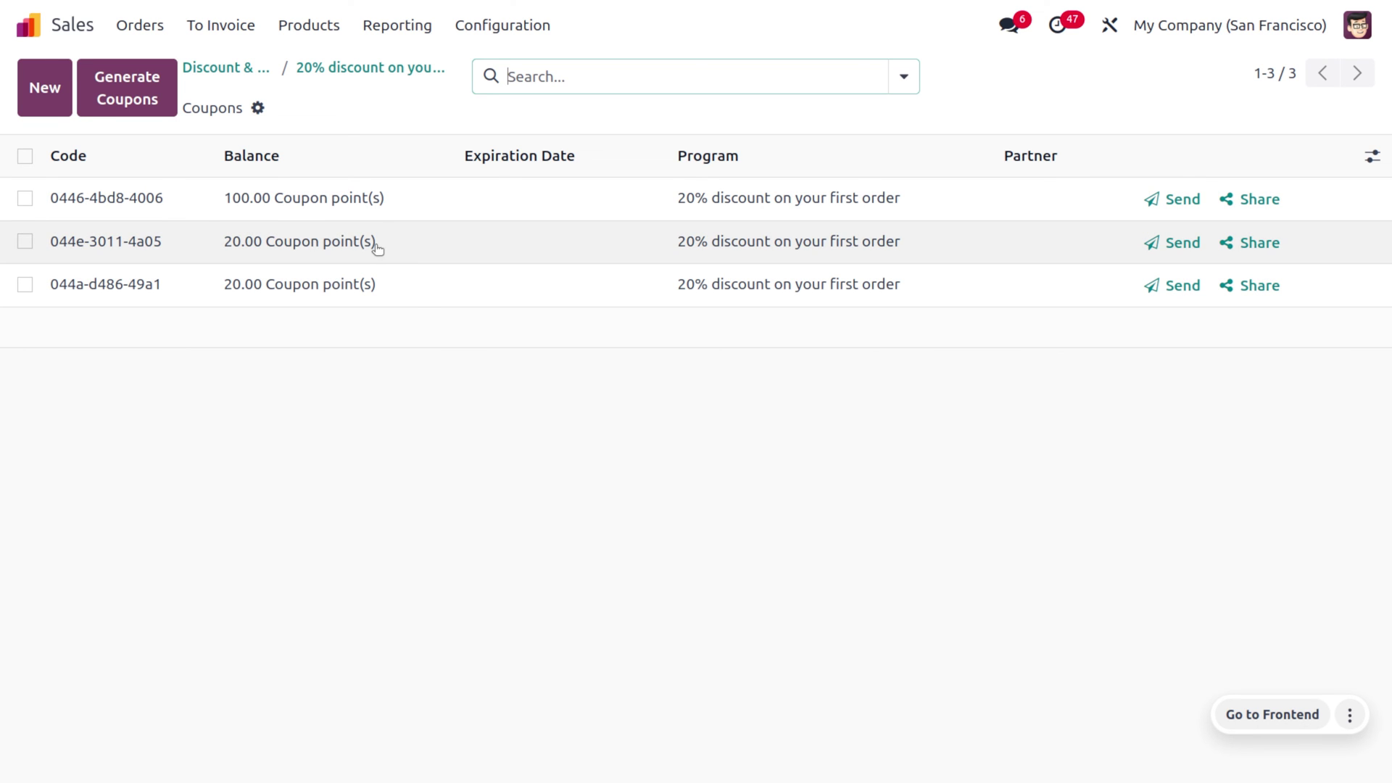
{"action": "left_click", "coordinate": [377, 248]}
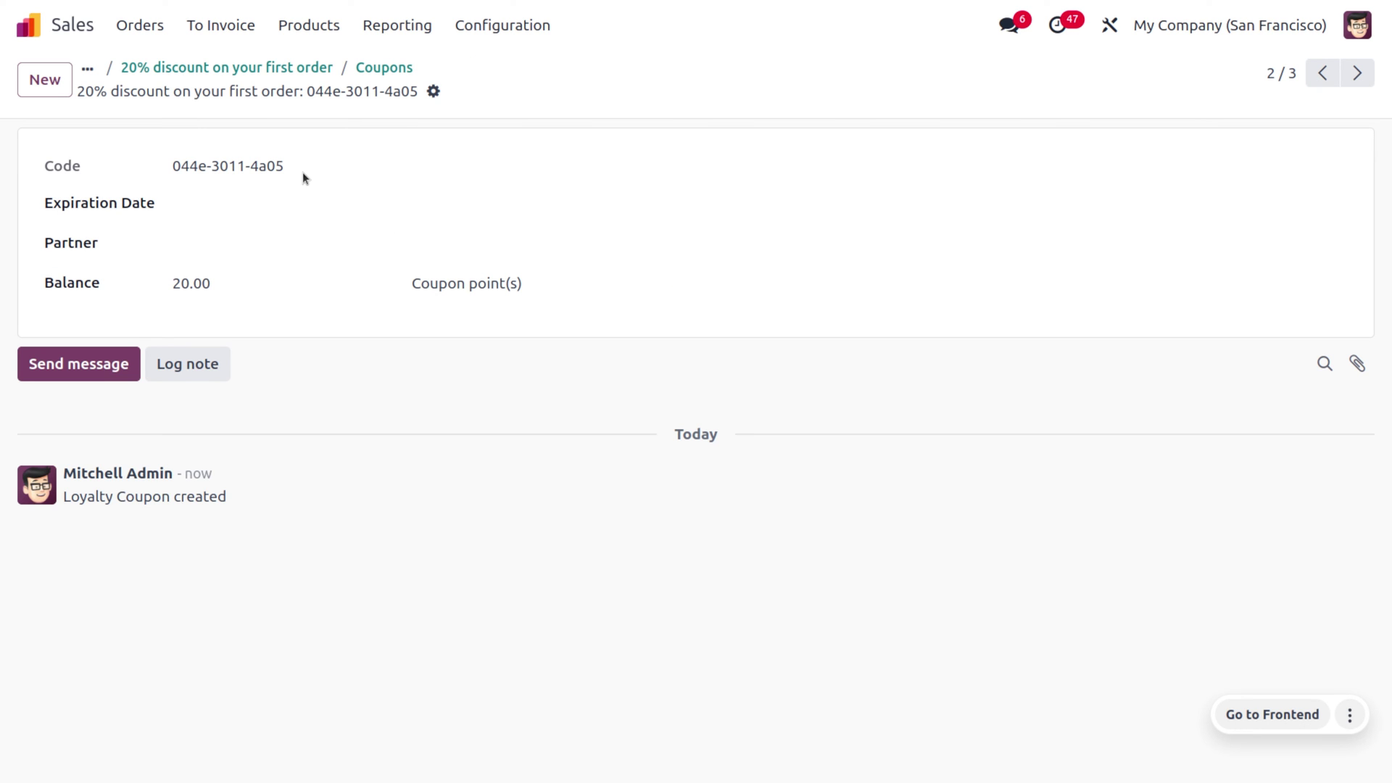
{"action": "double_click", "coordinate": [265, 165]}
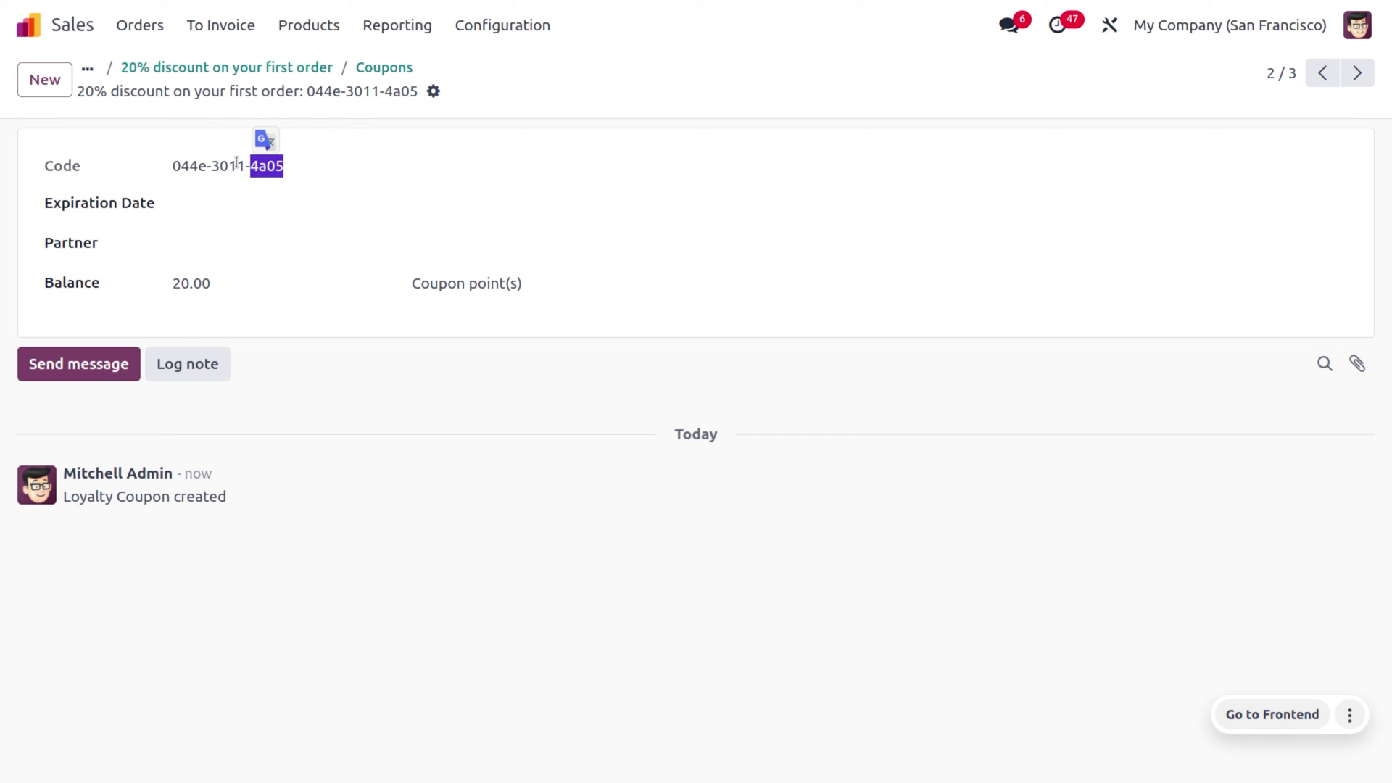
{"action": "triple_click", "coordinate": [236, 165]}
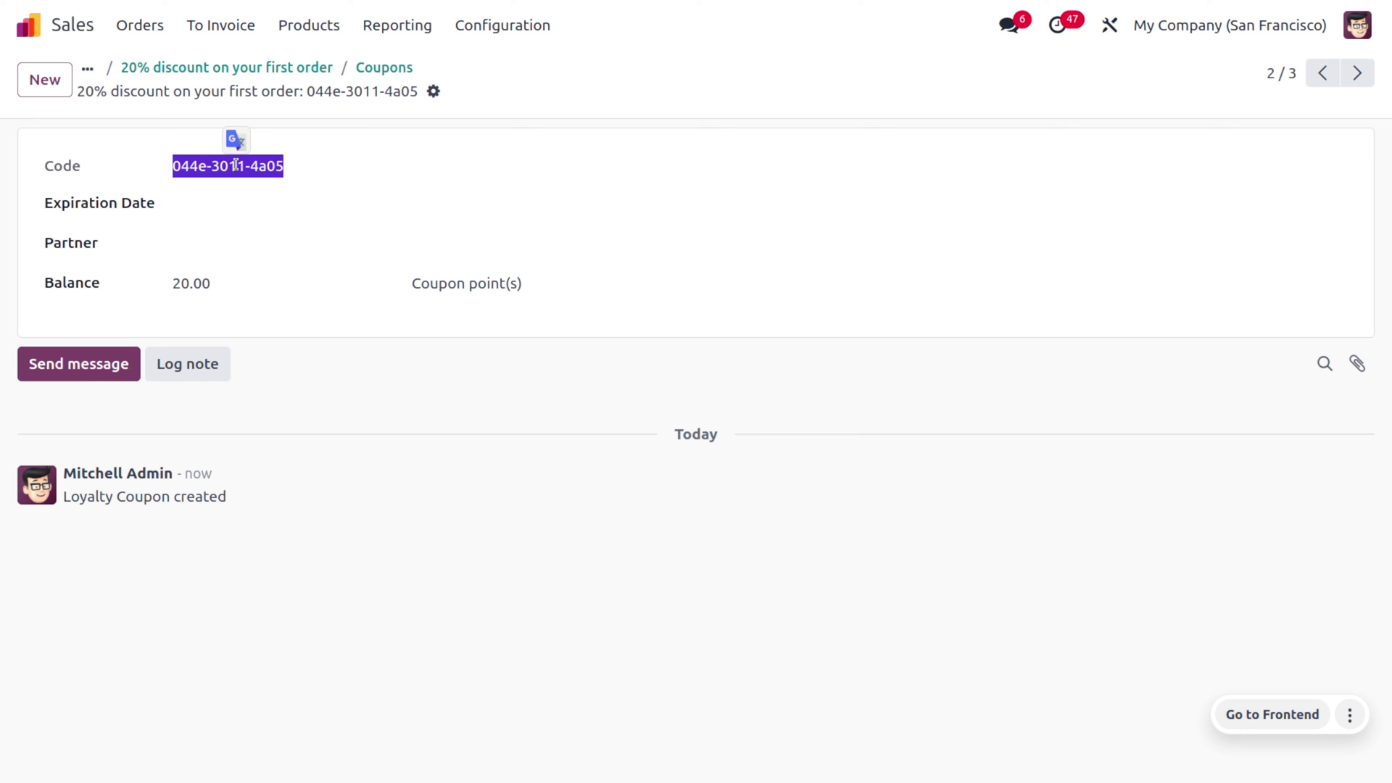
Start a new quotation and create its customer from a newly typed name.
{"action": "left_click", "coordinate": [163, 34]}
{"action": "left_click", "coordinate": [177, 67]}
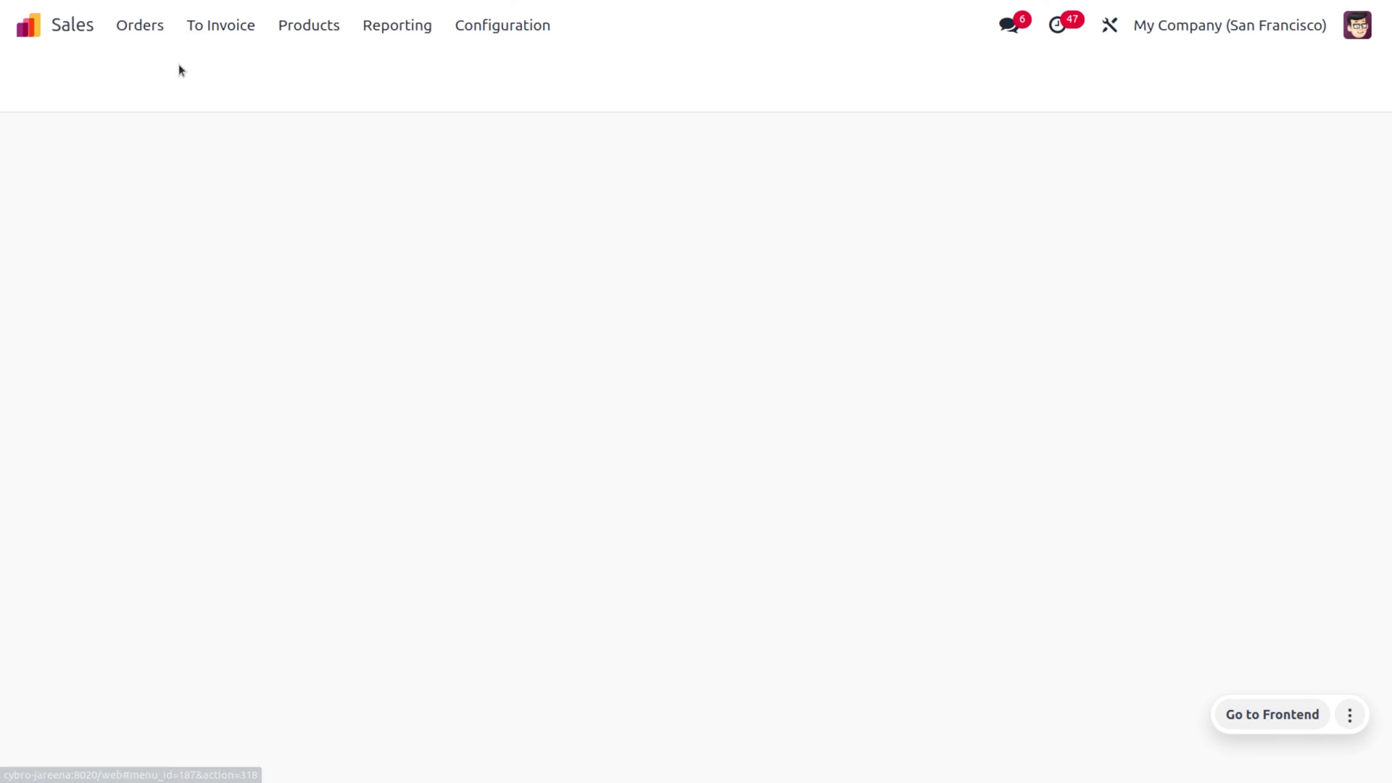
{"action": "left_click", "coordinate": [67, 77]}
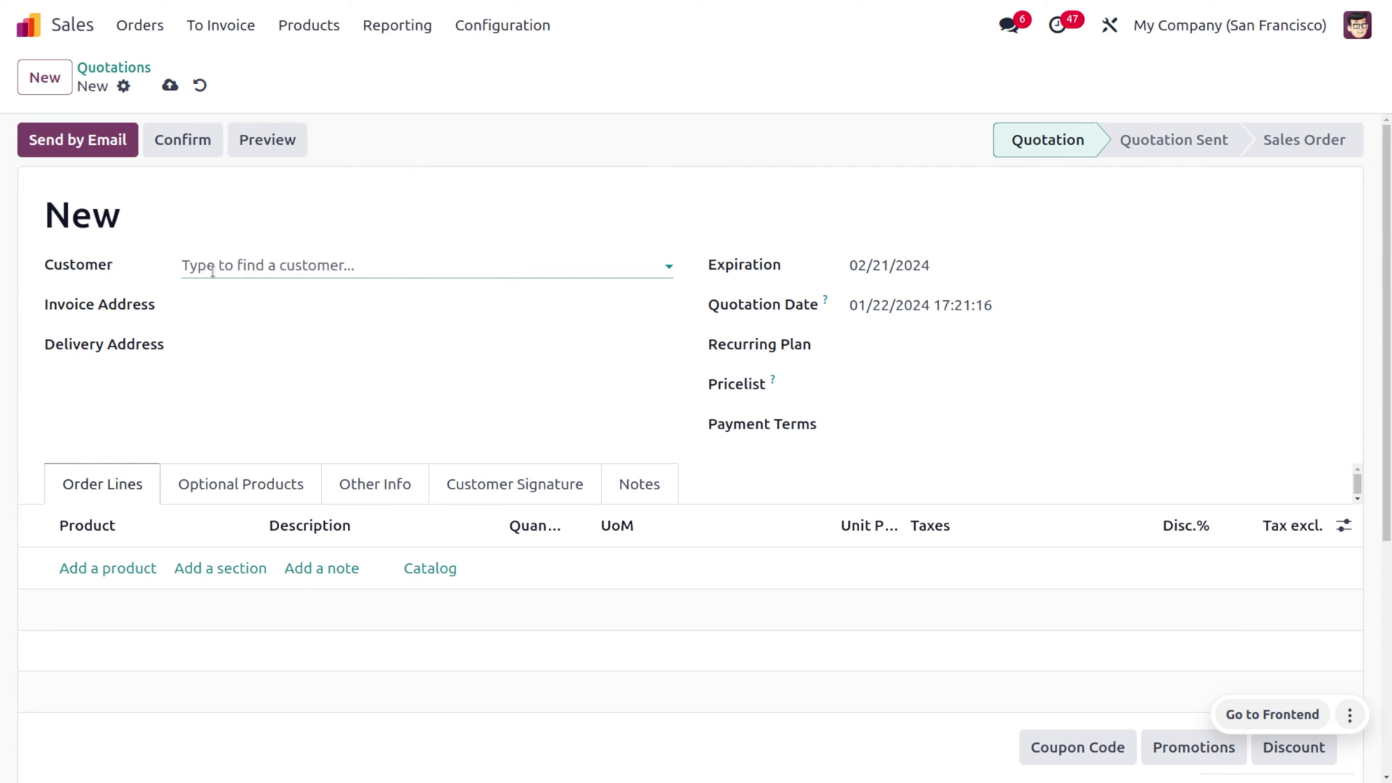
{"action": "left_click", "coordinate": [212, 271]}
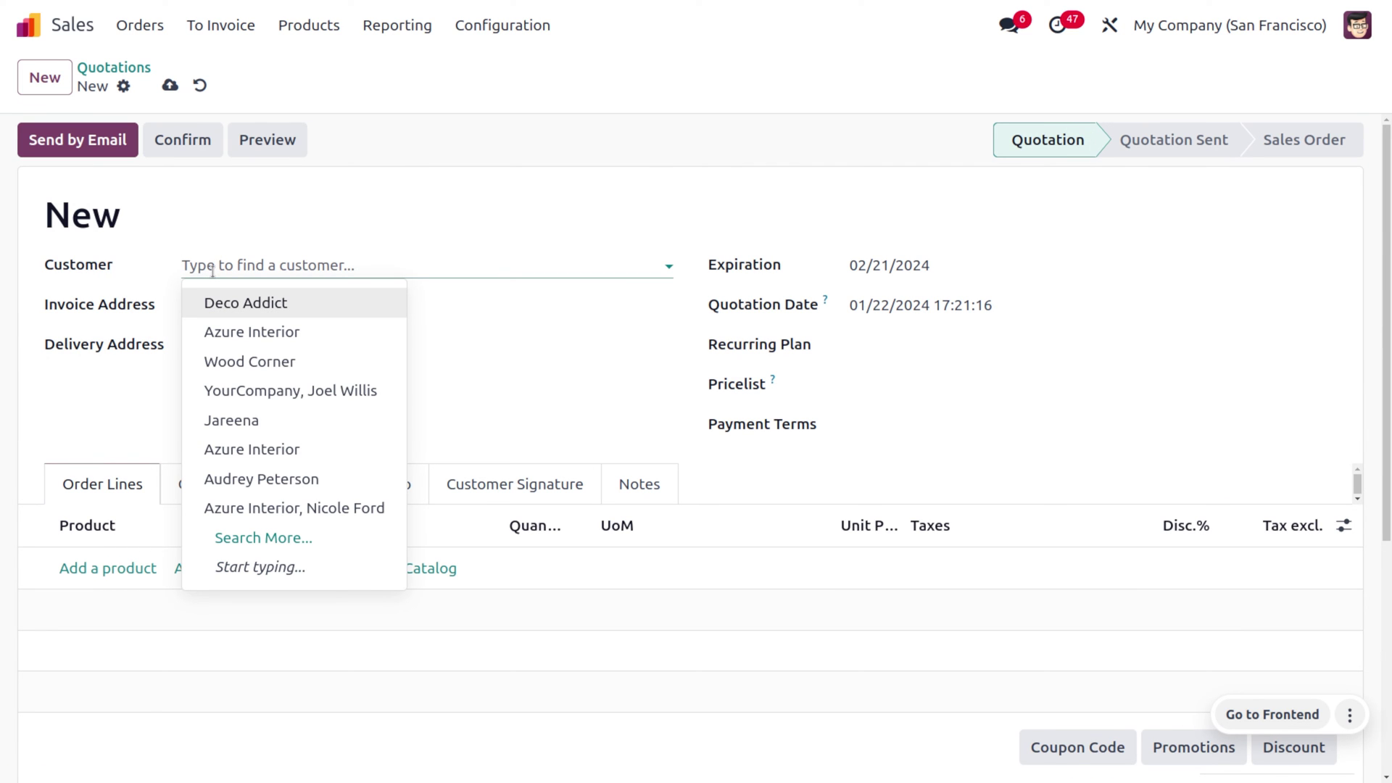
{"action": "type", "text": "eswa"}
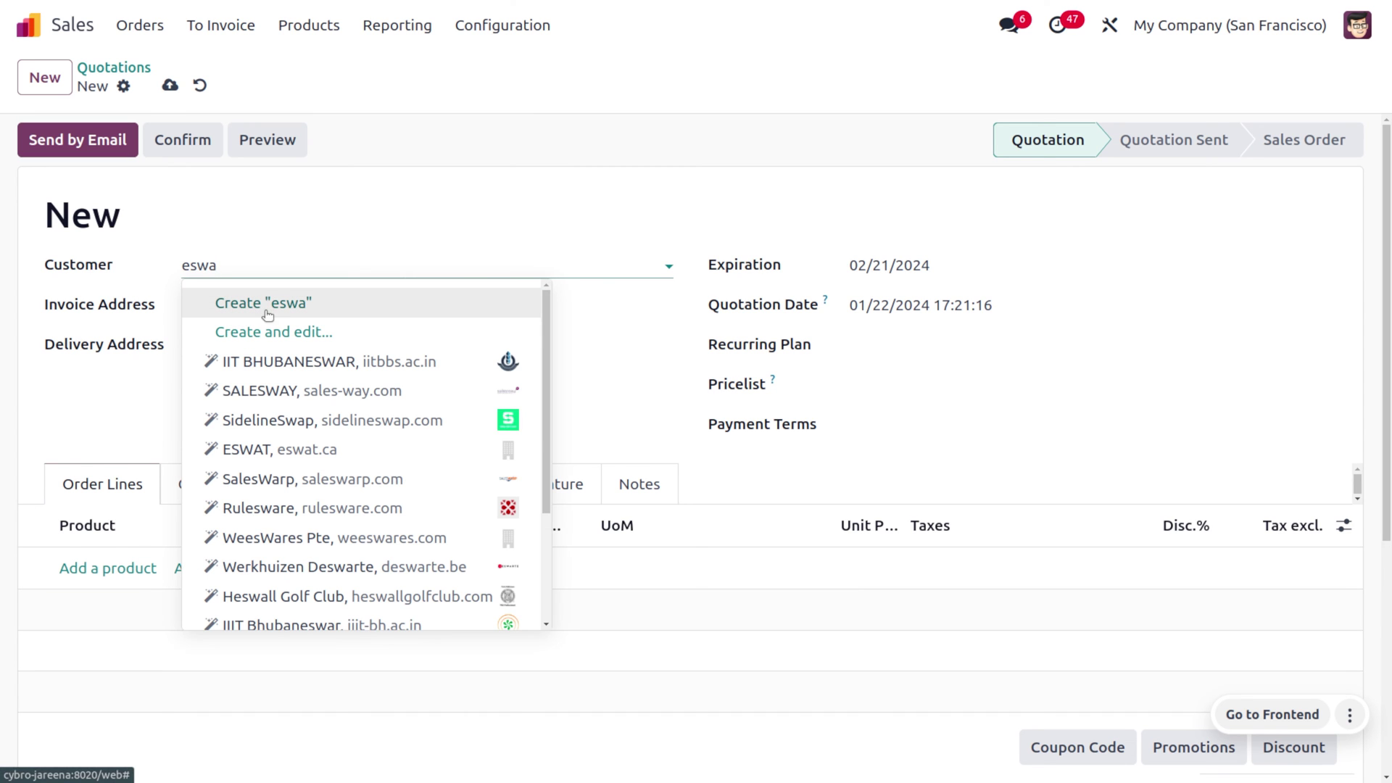
{"action": "left_click", "coordinate": [267, 304]}
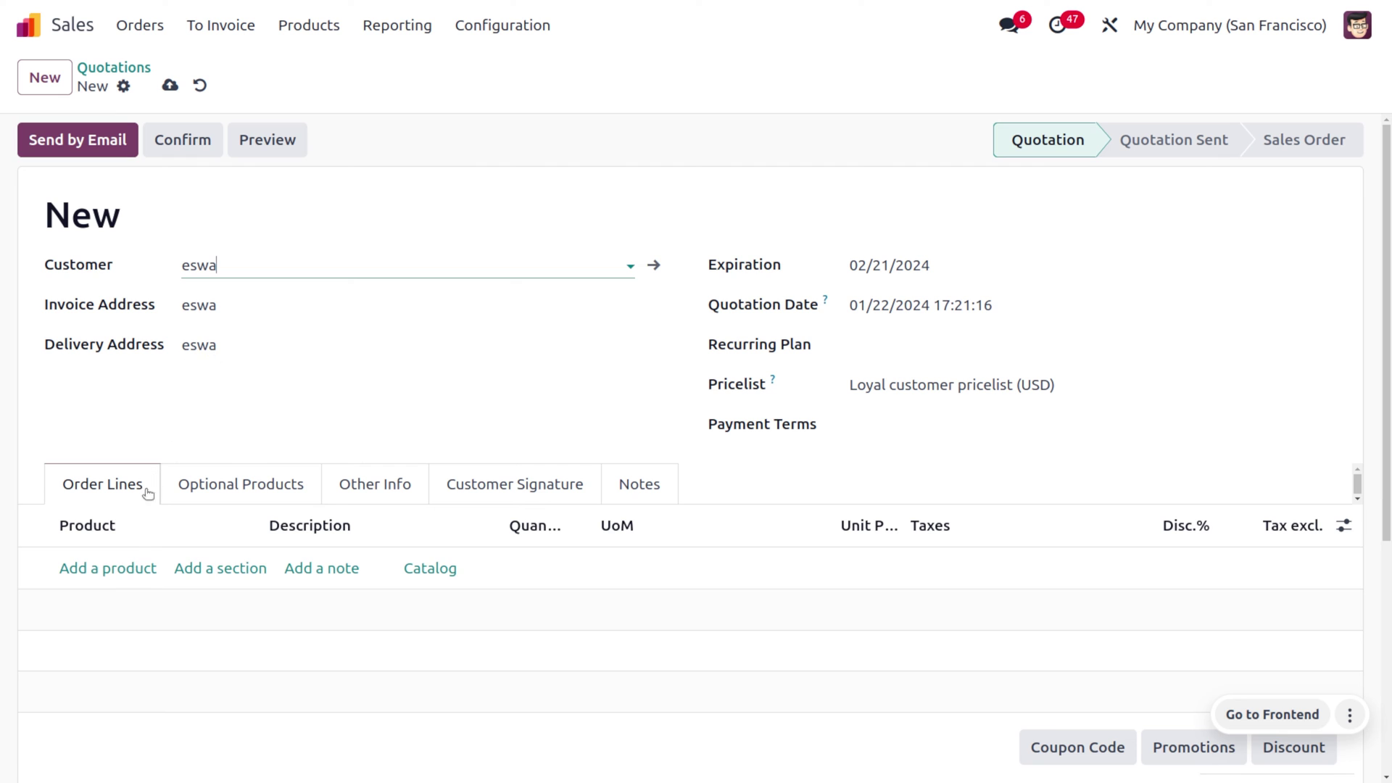
Add a [FURN_6666] Acoustic Bloc Screens line at 295.00 to the quotation.
{"action": "left_click", "coordinate": [123, 569]}
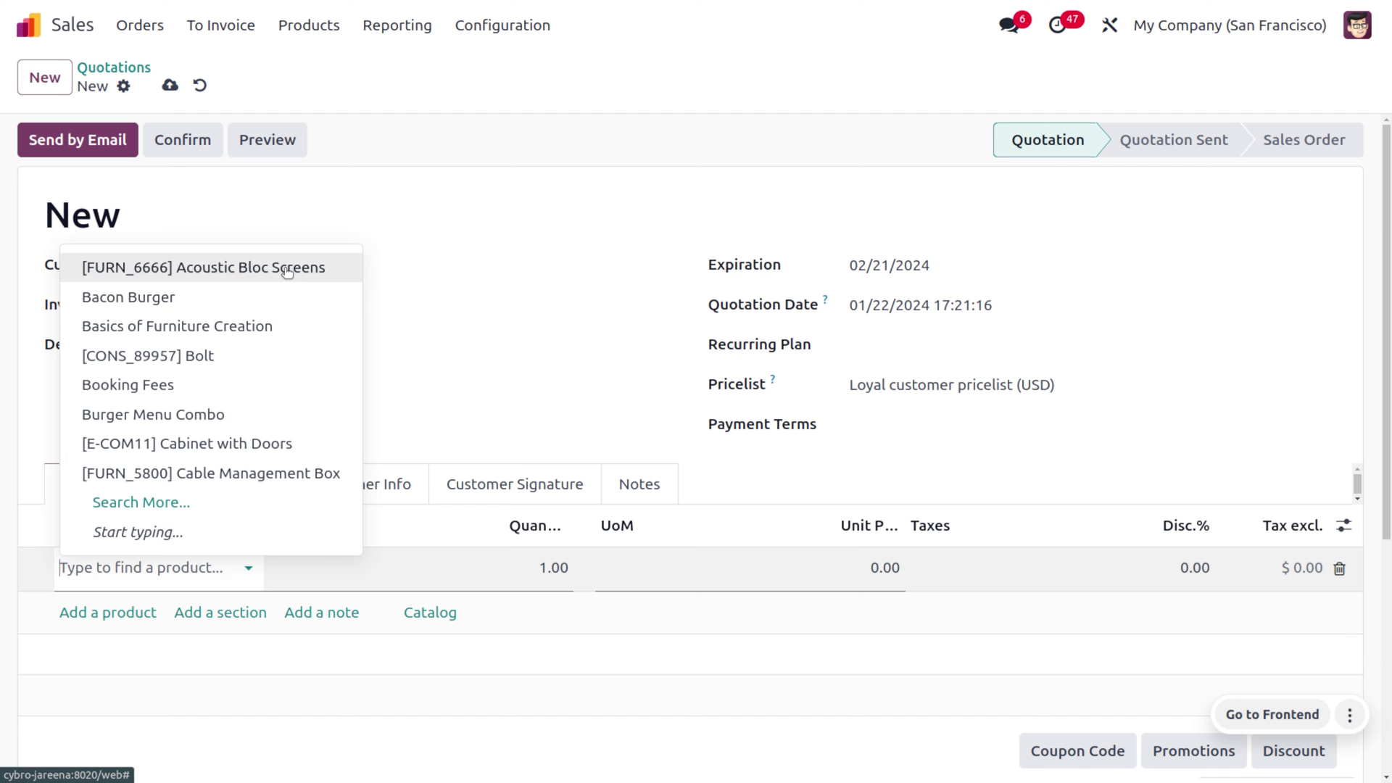
{"action": "left_click", "coordinate": [284, 268]}
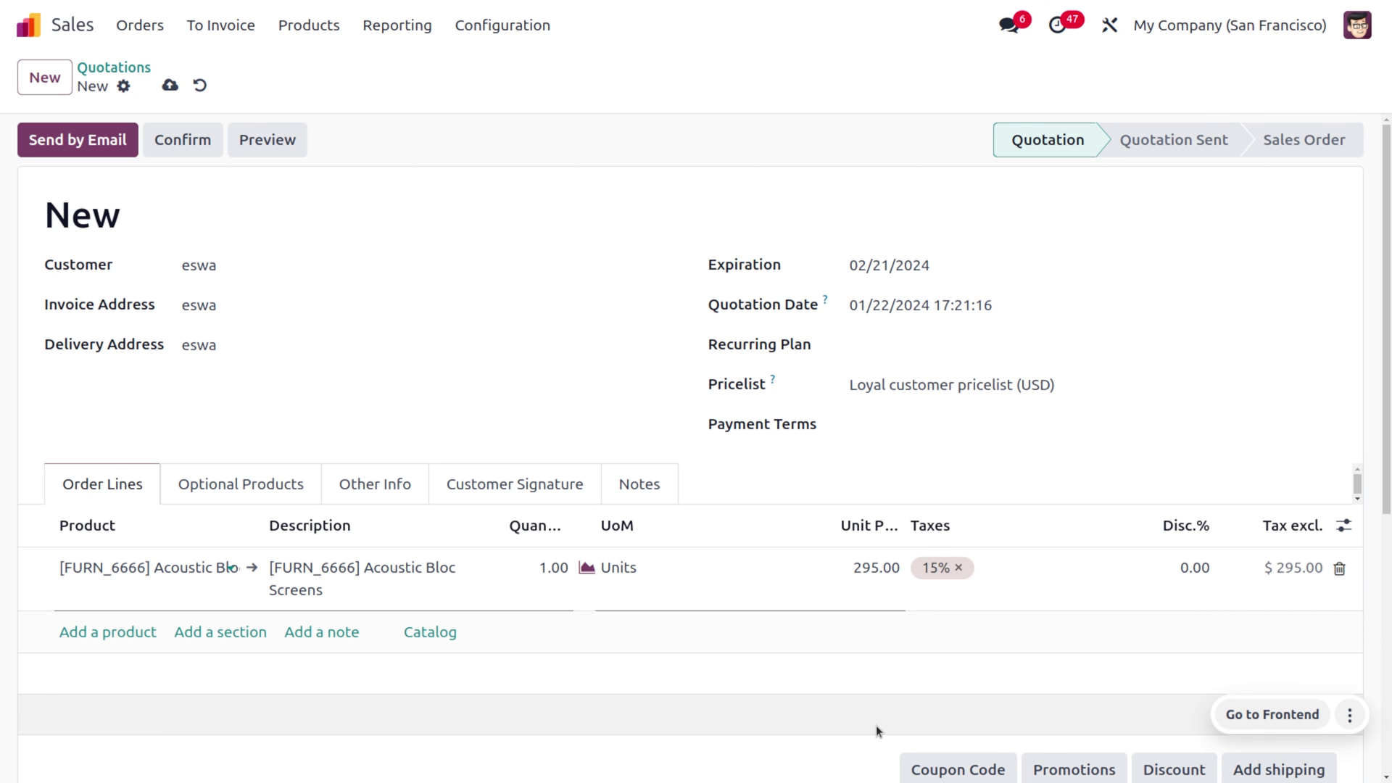
{"action": "scroll", "coordinate": [876, 725], "scroll_direction": "down", "scroll_amount": 1}
{"action": "scroll", "coordinate": [875, 725], "scroll_direction": "up", "scroll_amount": 1}
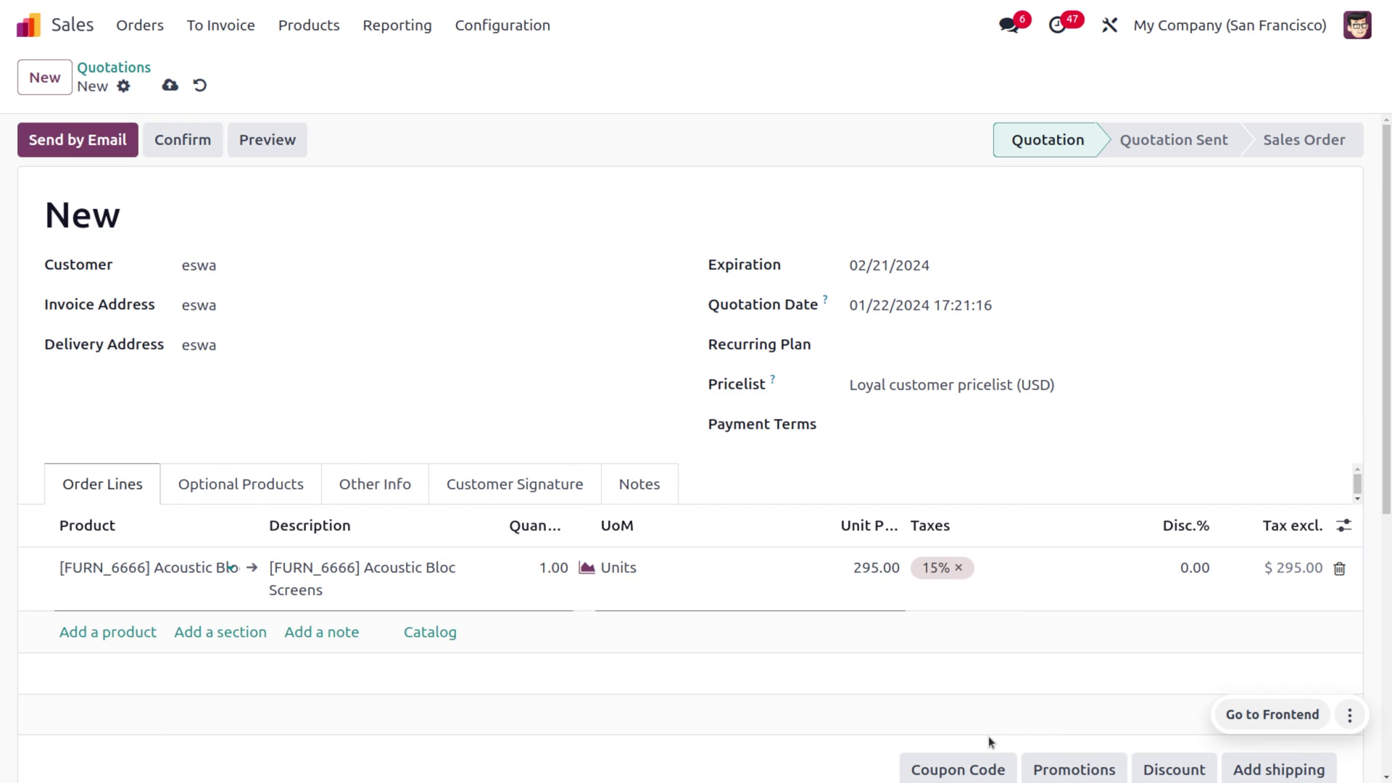
{"action": "left_click", "coordinate": [991, 772]}
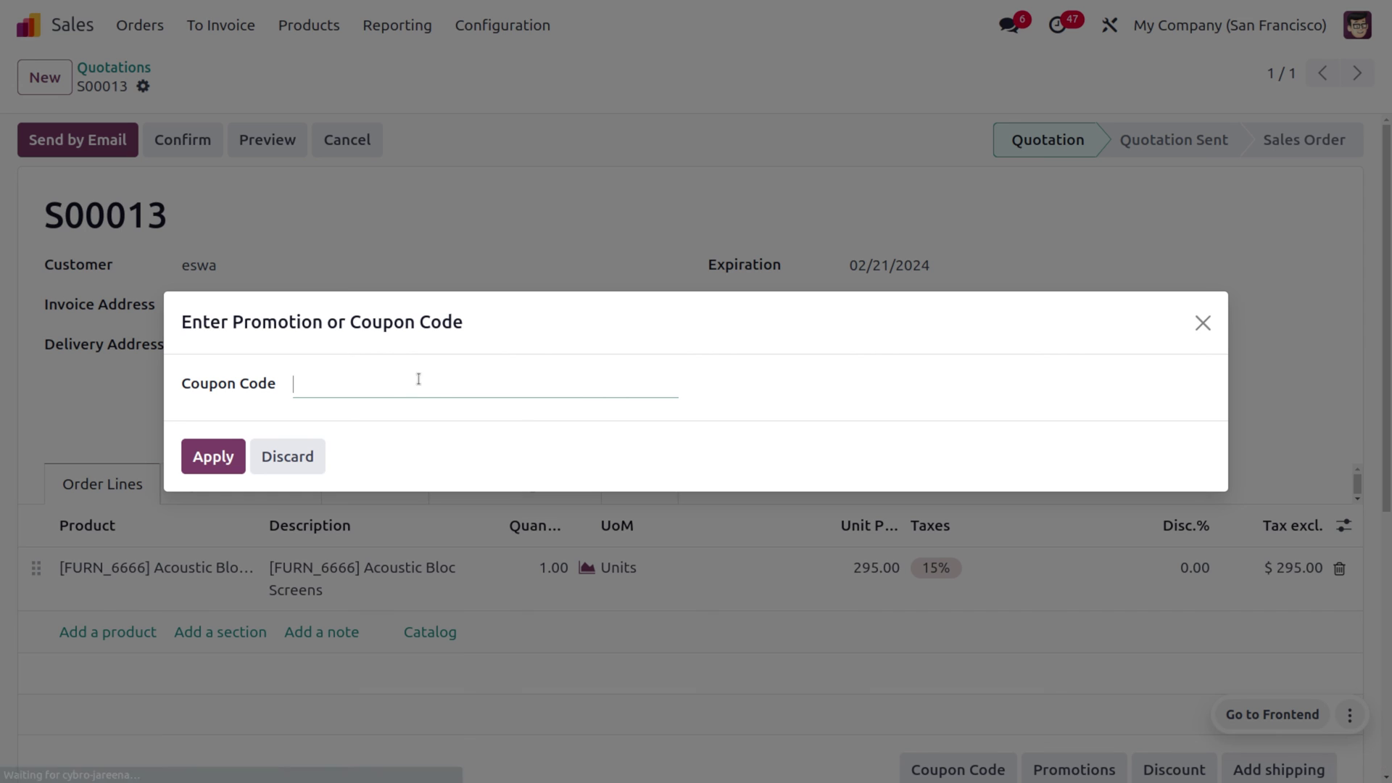
{"action": "type", "text": "044e-3011-4a05"}
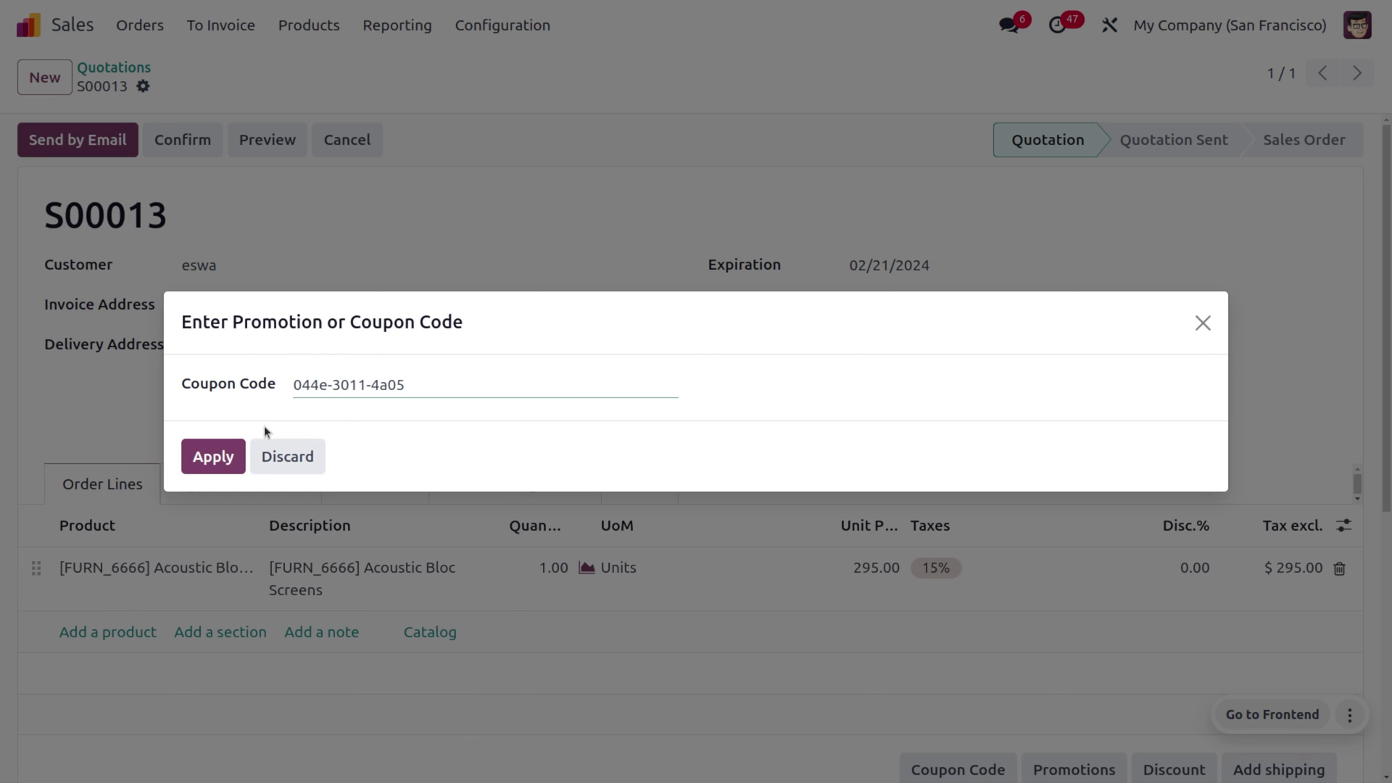
{"action": "left_click", "coordinate": [226, 456]}
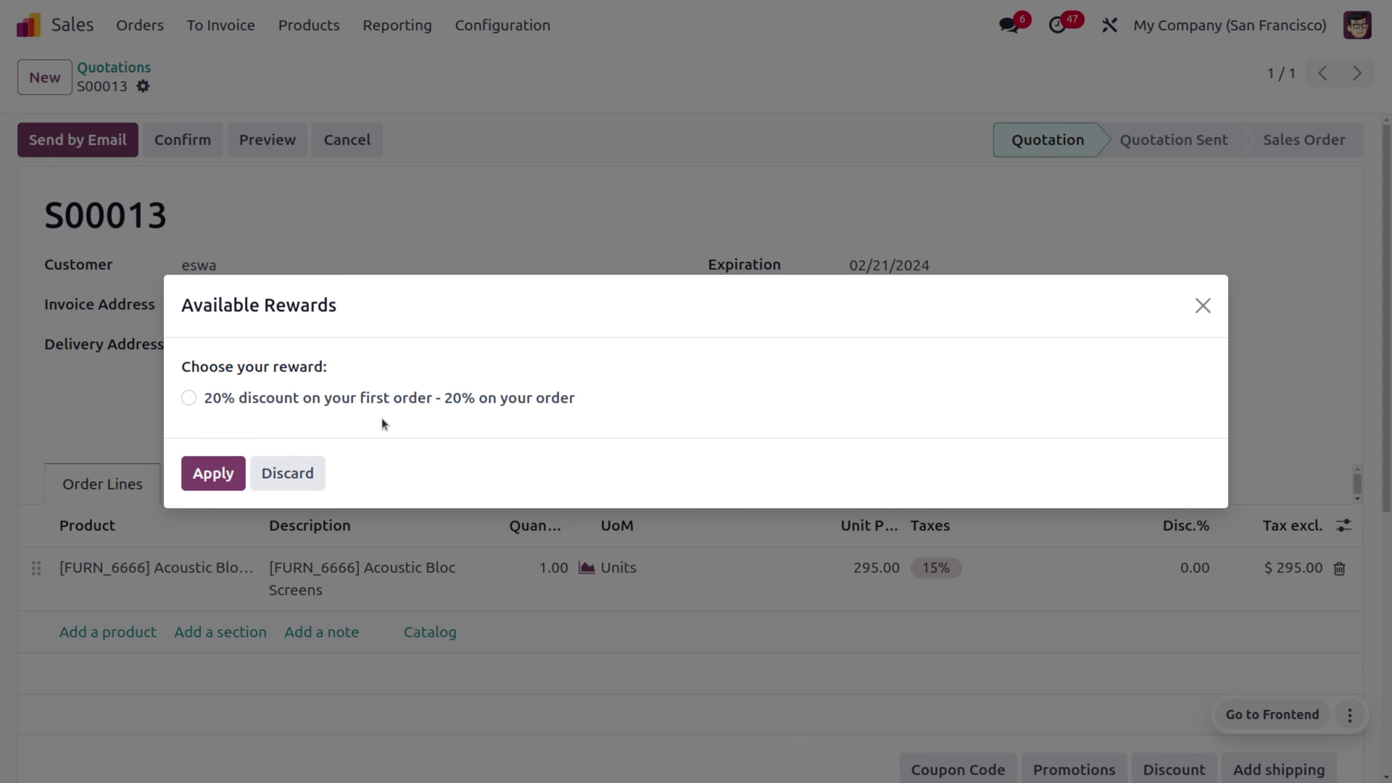
{"action": "left_click", "coordinate": [213, 473]}
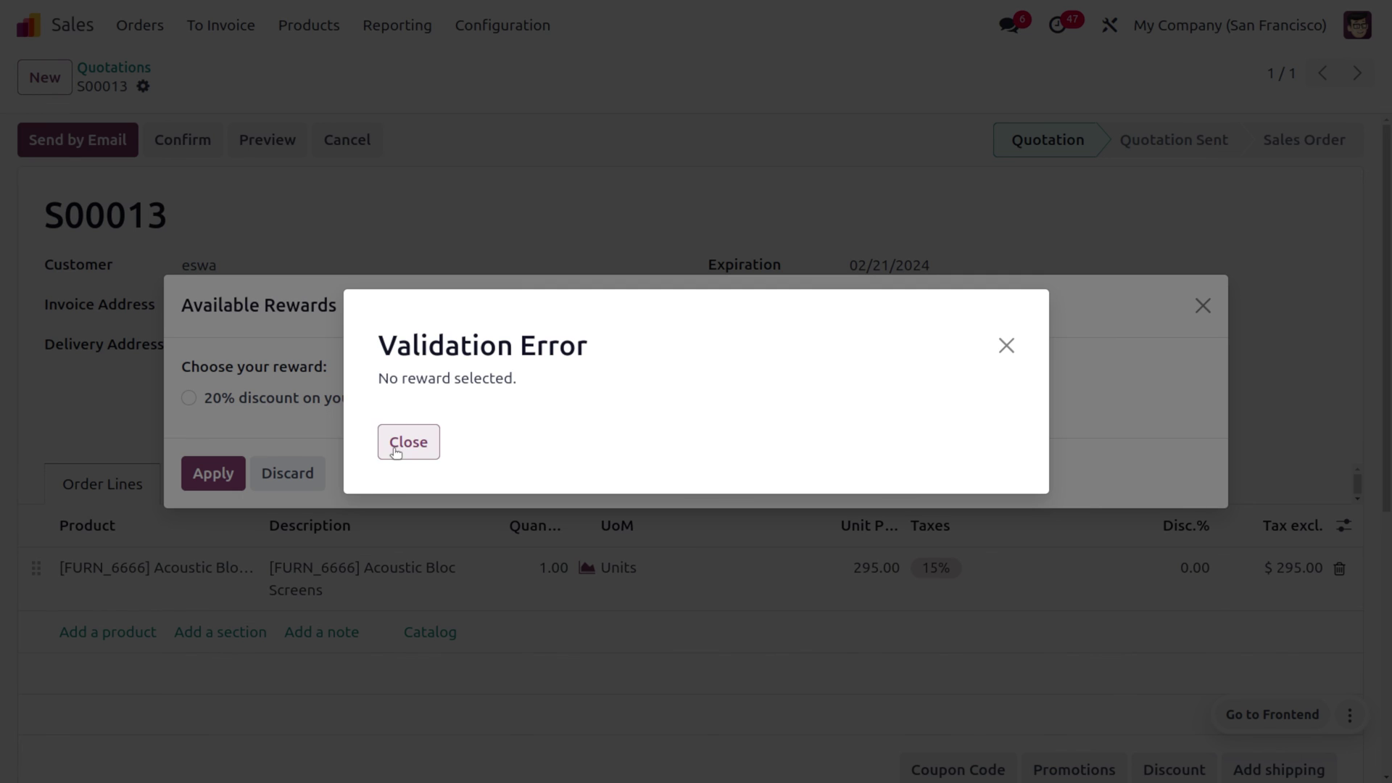
{"action": "left_click", "coordinate": [396, 451]}
{"action": "left_click", "coordinate": [188, 397]}
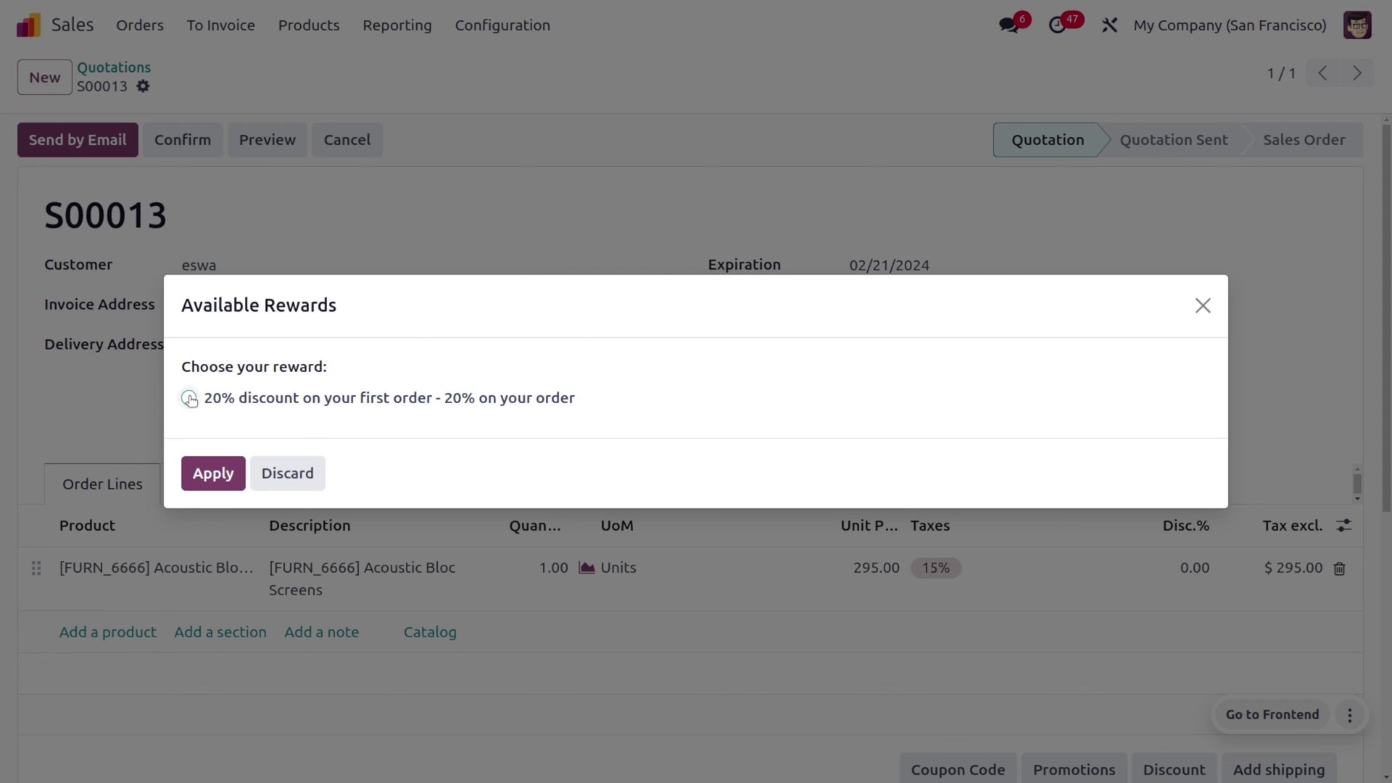
{"action": "left_click", "coordinate": [233, 475]}
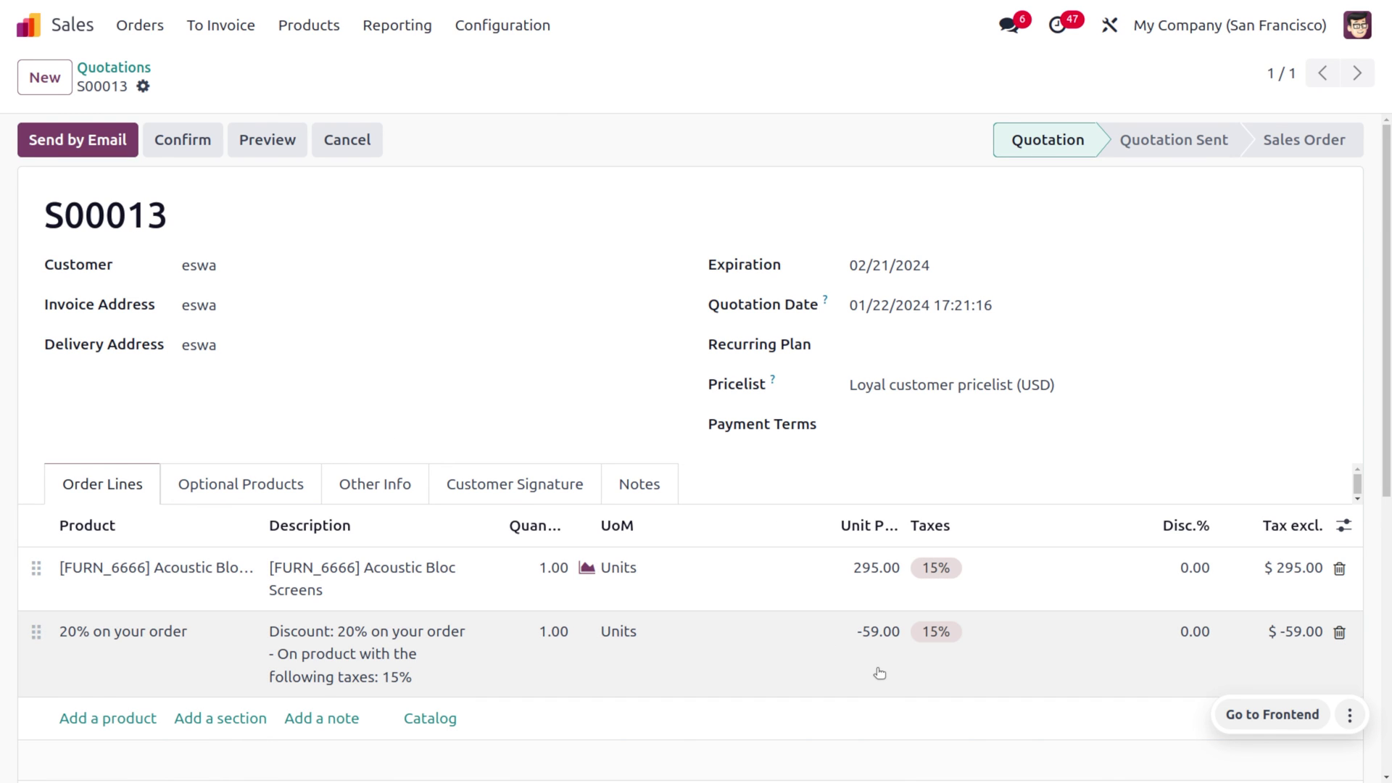
{"action": "scroll", "coordinate": [878, 672], "scroll_direction": "down", "scroll_amount": 5}
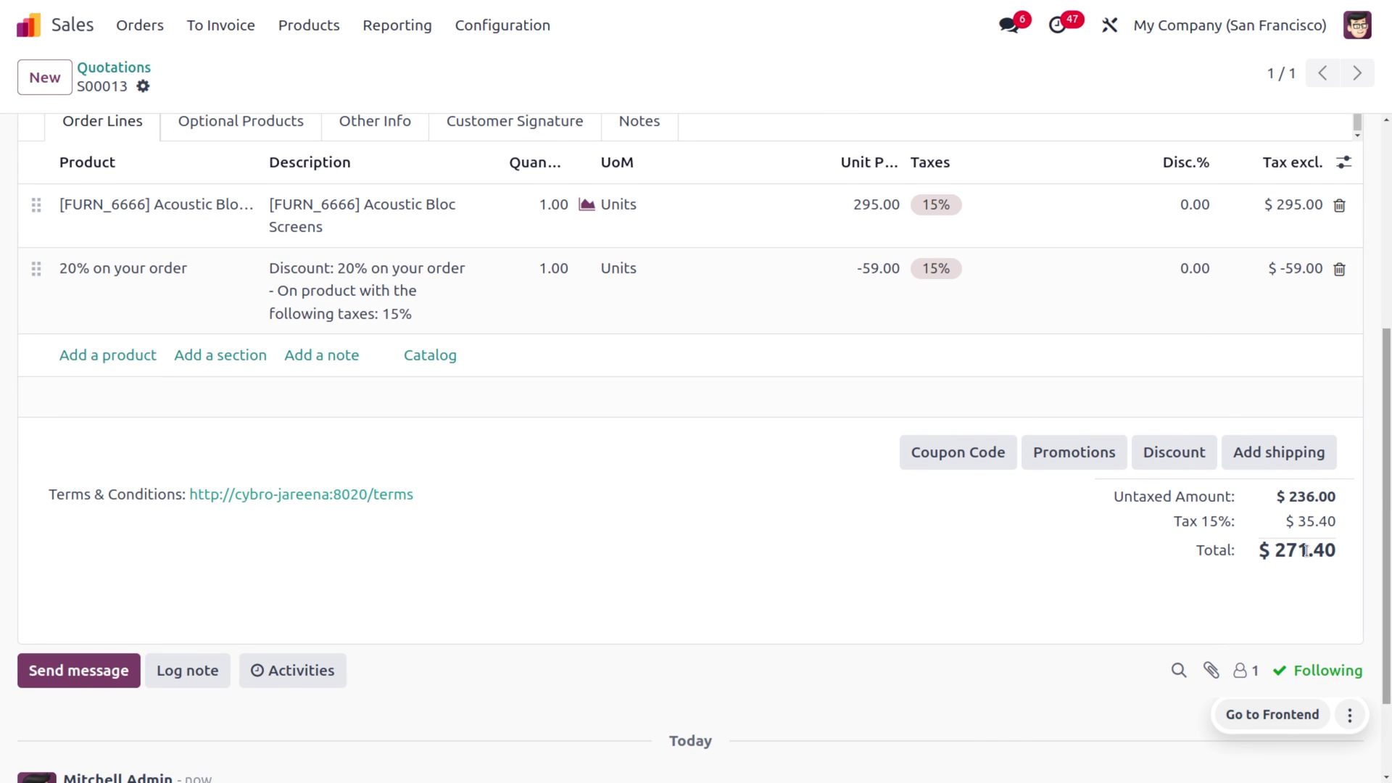
Confirm quotation S00013 with its $271.40 discounted total as a sales order.
{"action": "scroll", "coordinate": [985, 362], "scroll_direction": "up", "scroll_amount": 5}
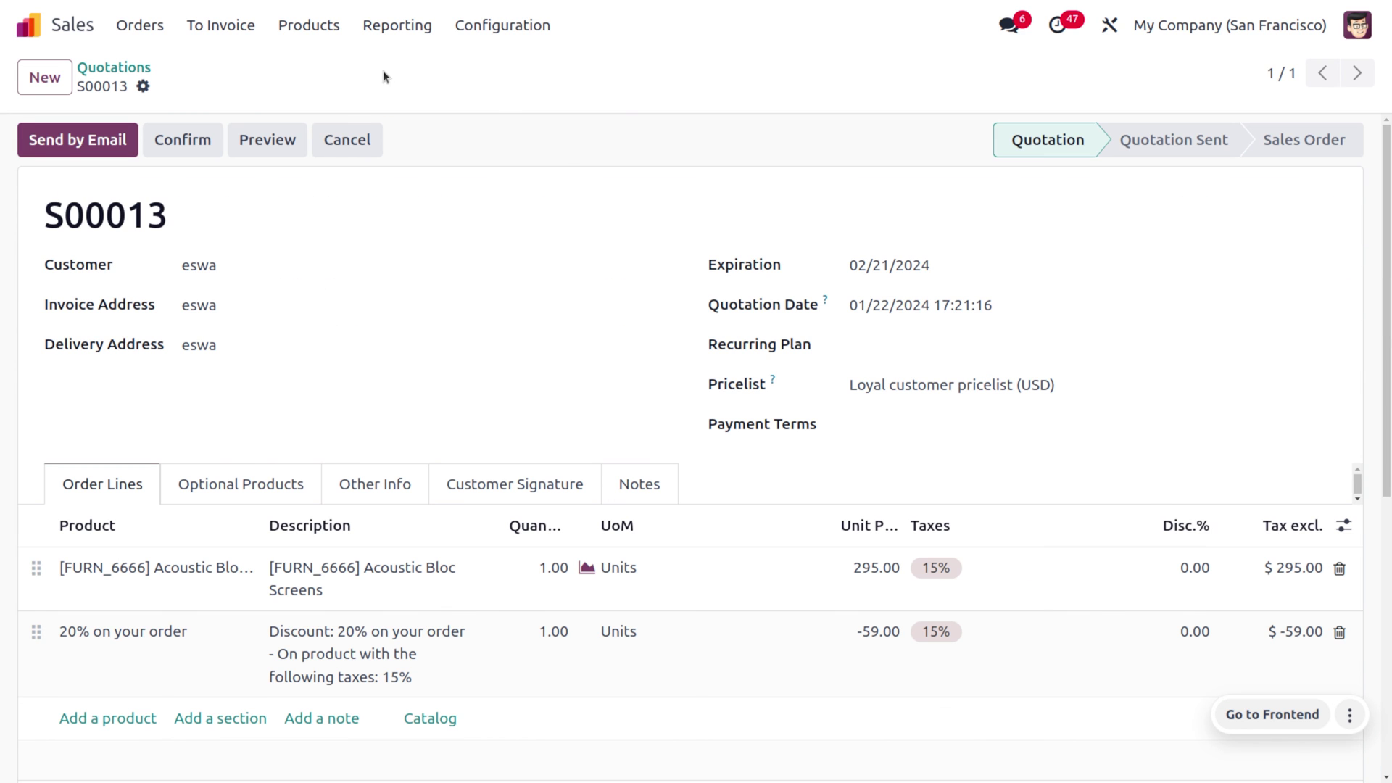
{"action": "left_click", "coordinate": [194, 145]}
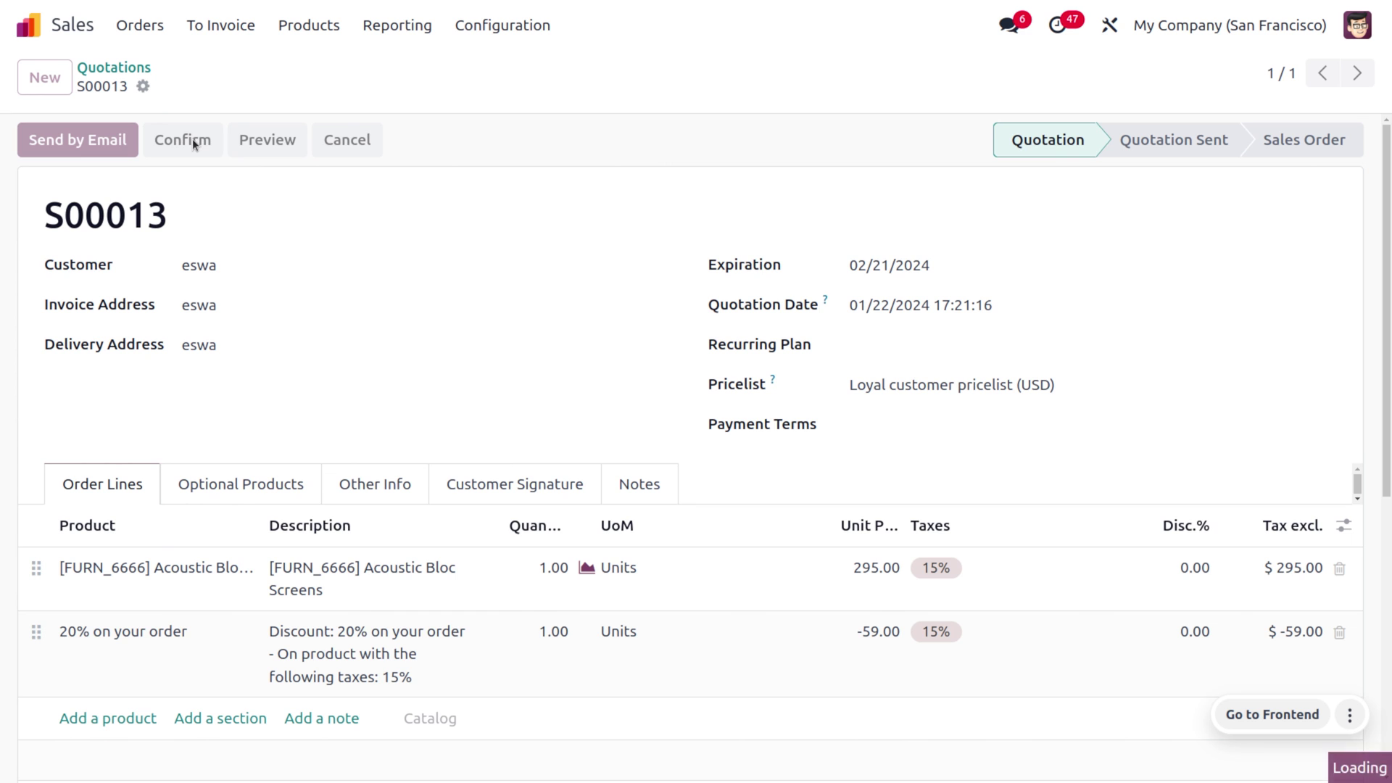